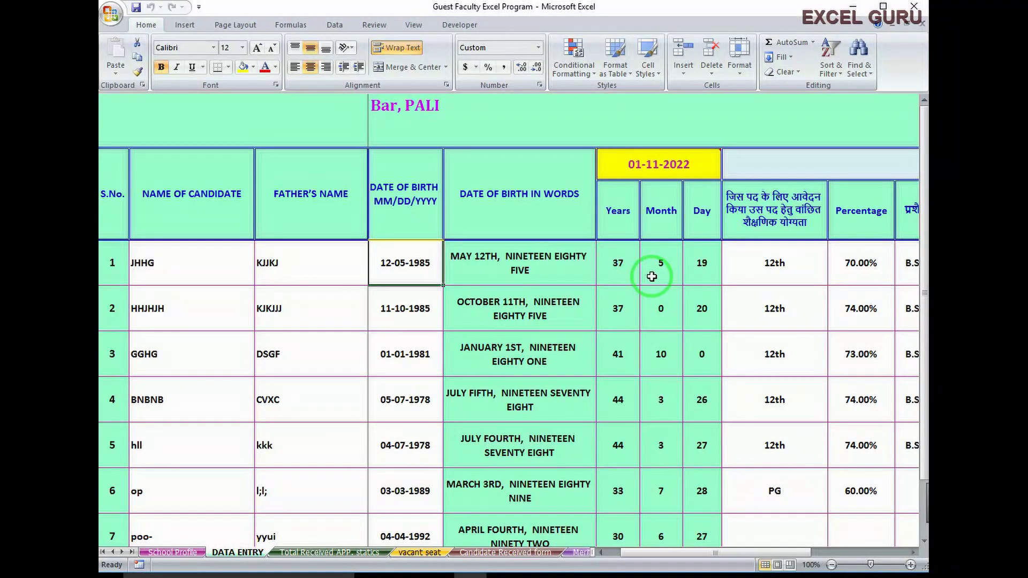
Step: Examine the age reference date and the options offered for the first candidate's required educational qualification
click(656, 169)
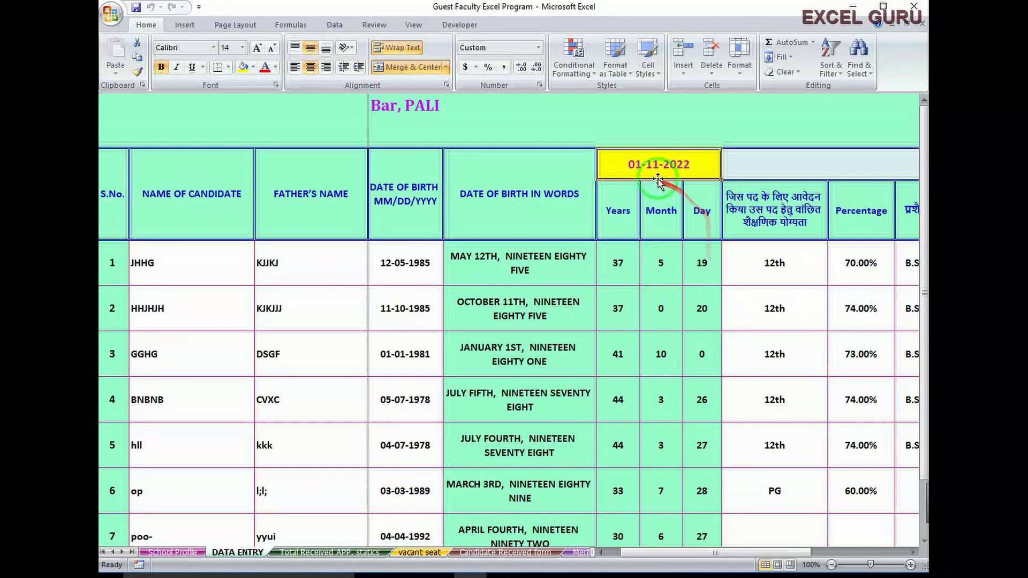
mouse_move(666, 169)
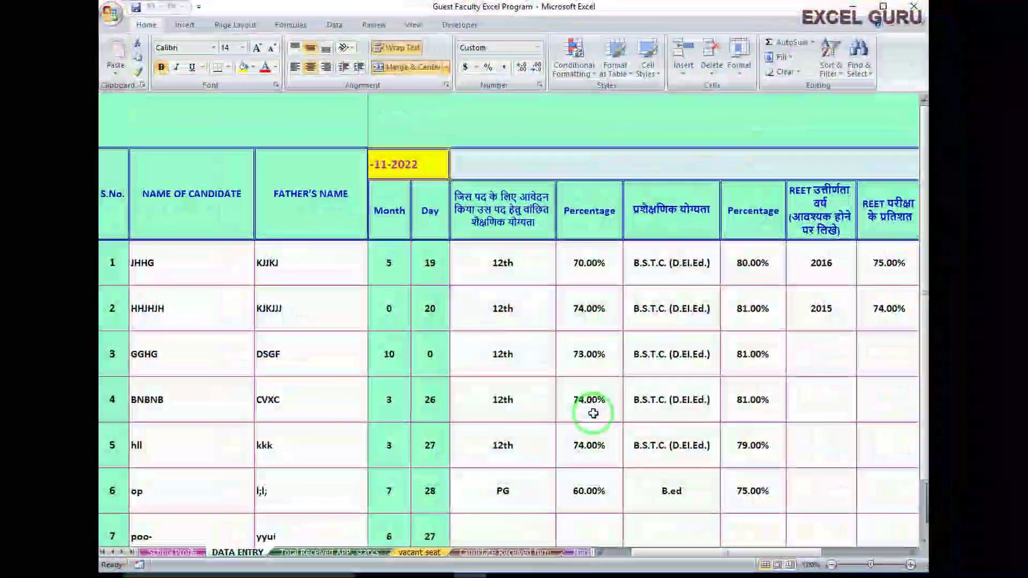
drag(608, 315, 686, 244)
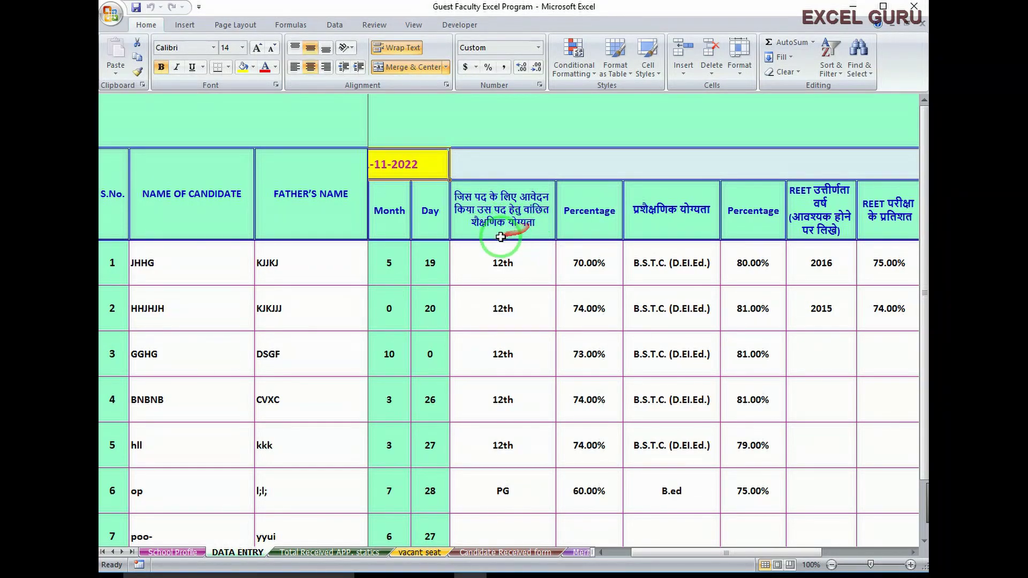
click(527, 263)
click(562, 279)
click(557, 267)
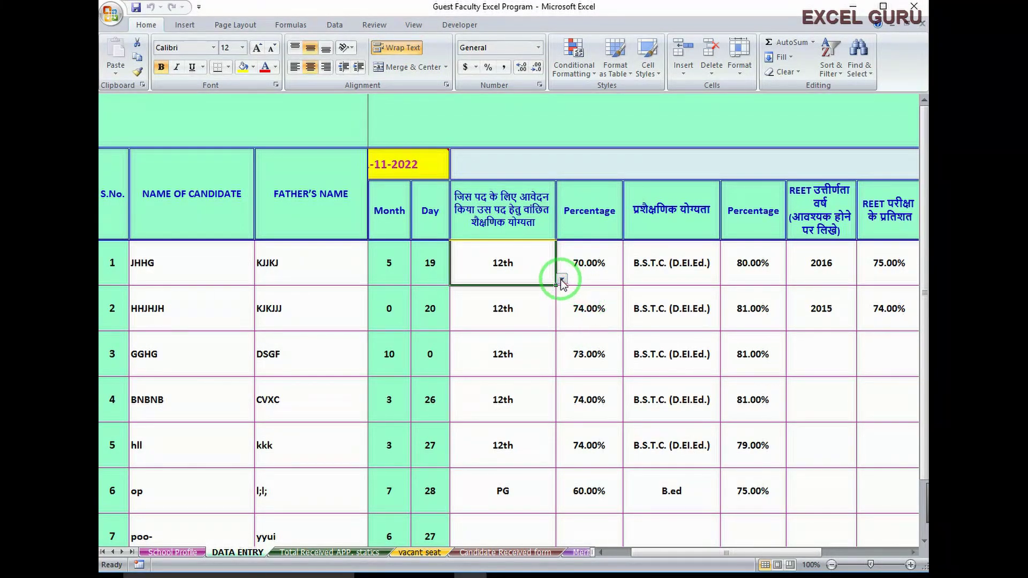
click(562, 280)
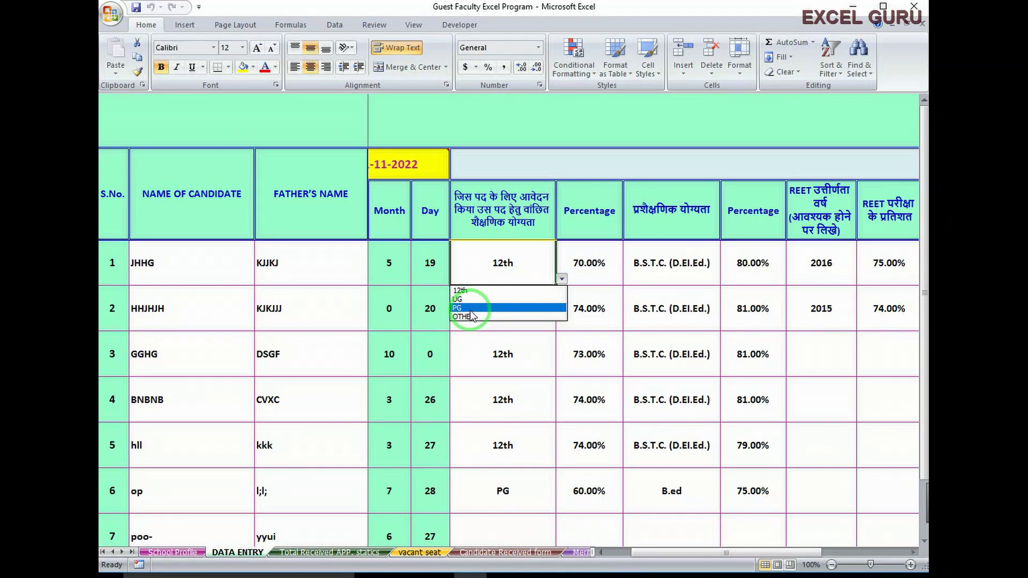
click(572, 267)
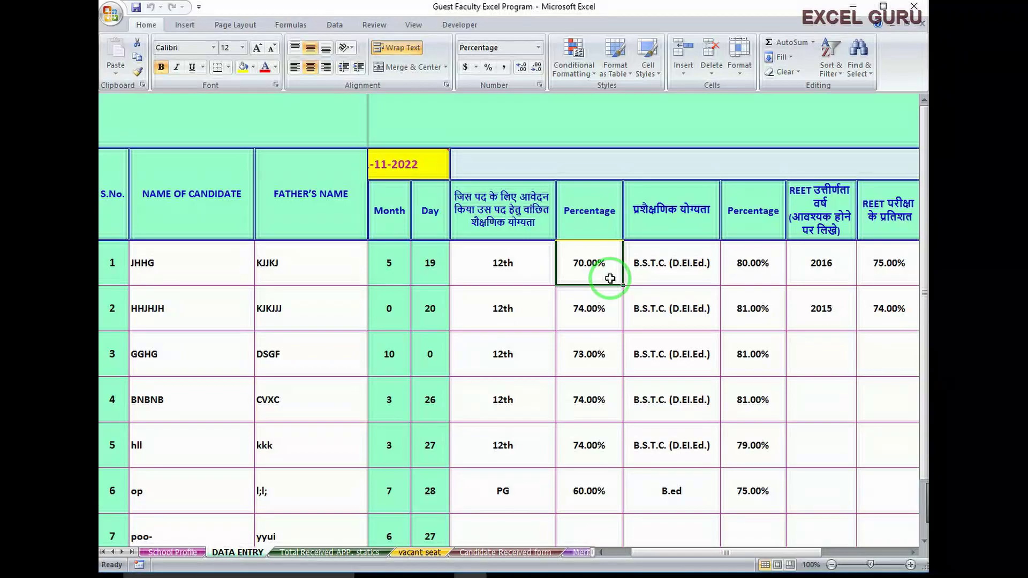
Step: Examine the first candidate's training qualification options with its percentage, and the REET passing year and percentage
click(715, 280)
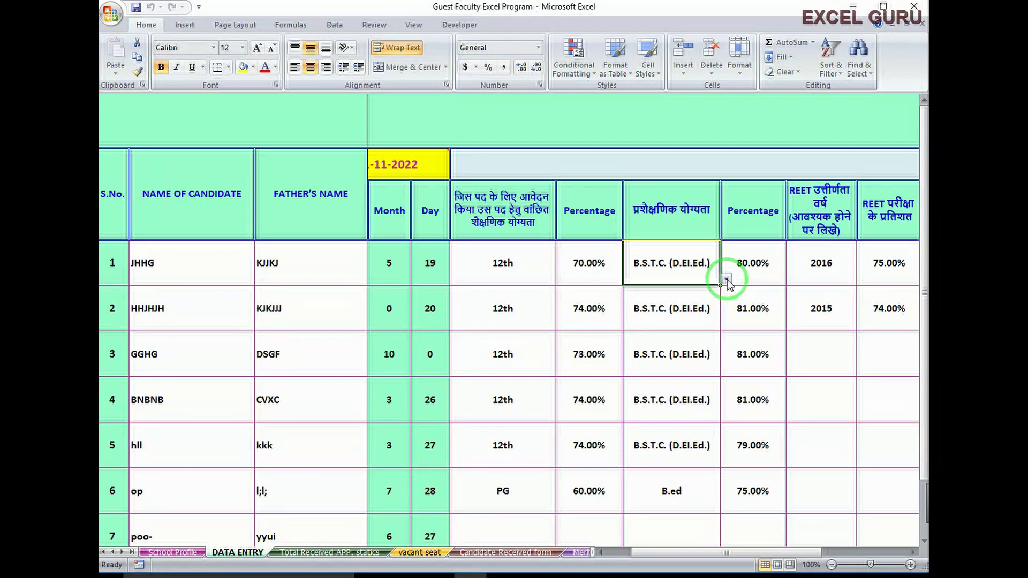
click(726, 279)
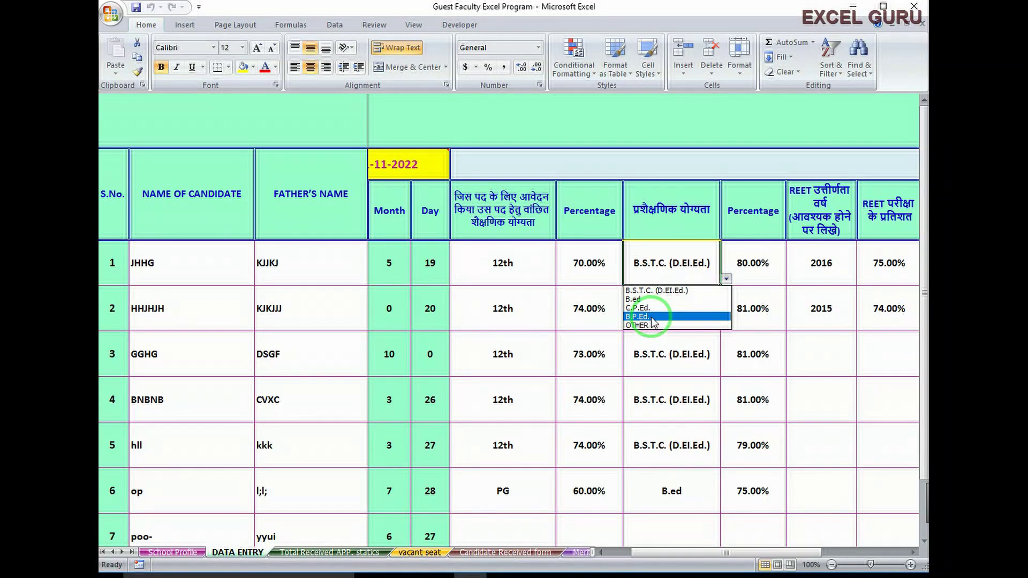
click(752, 265)
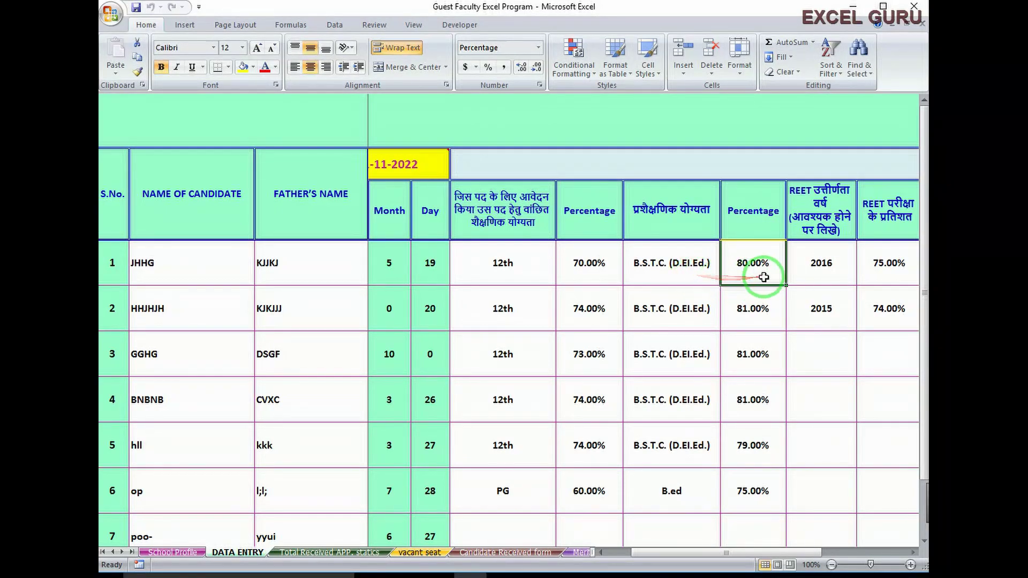
scroll(779, 286, right, 2)
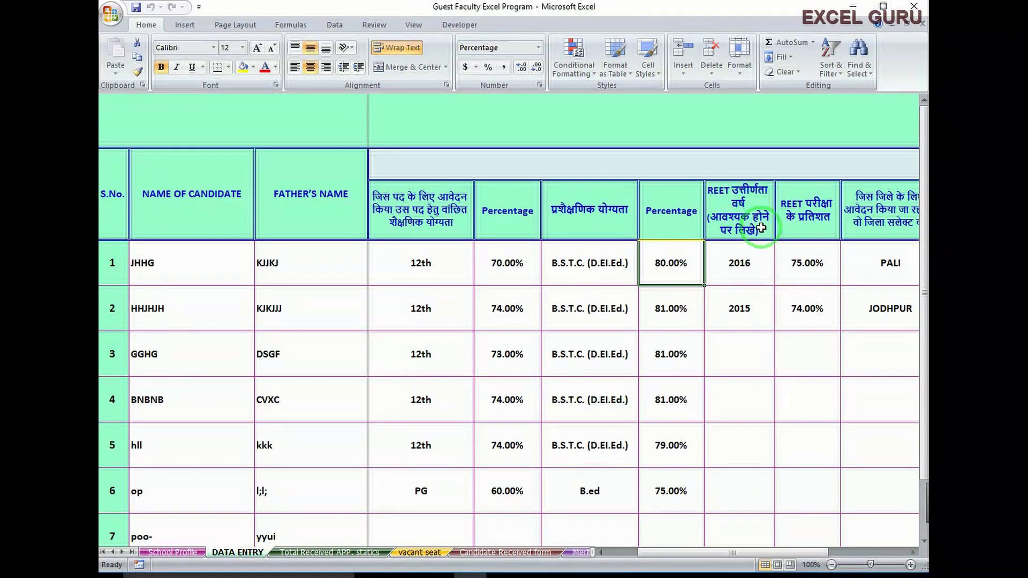
click(753, 262)
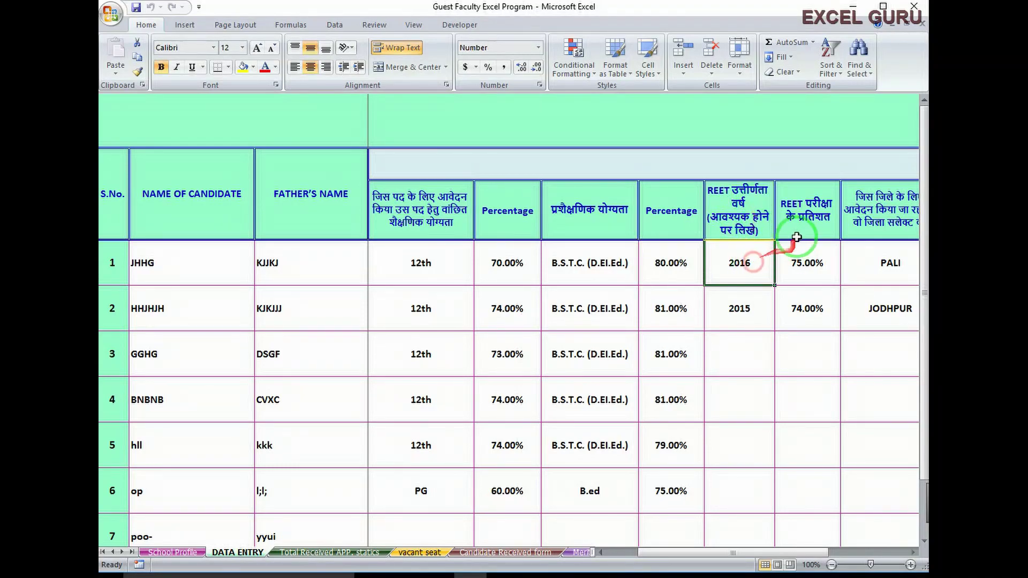
click(814, 254)
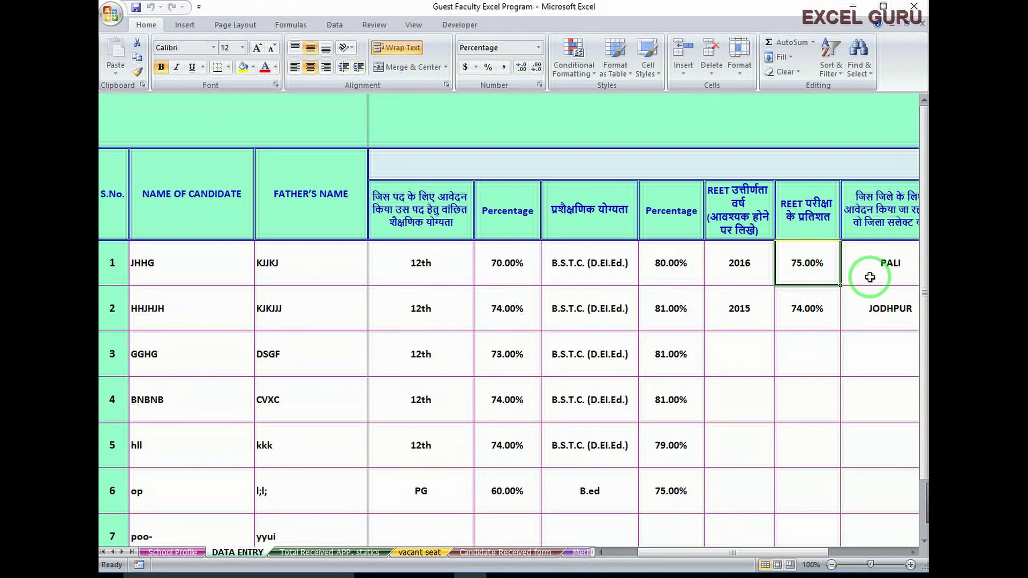
Step: Examine the district and tehsil selections available for the first two candidates
scroll(868, 277, right, 4)
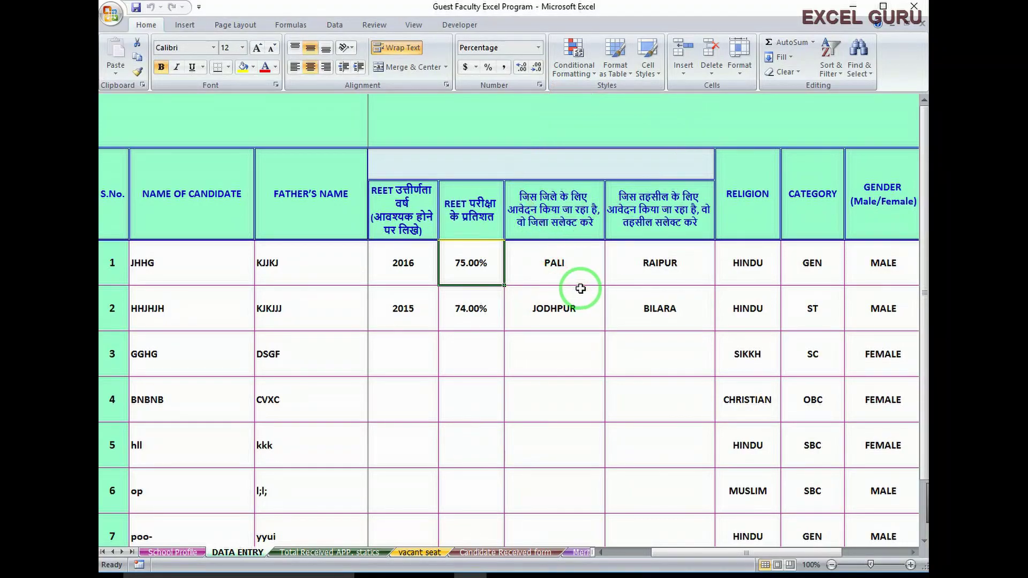
click(573, 260)
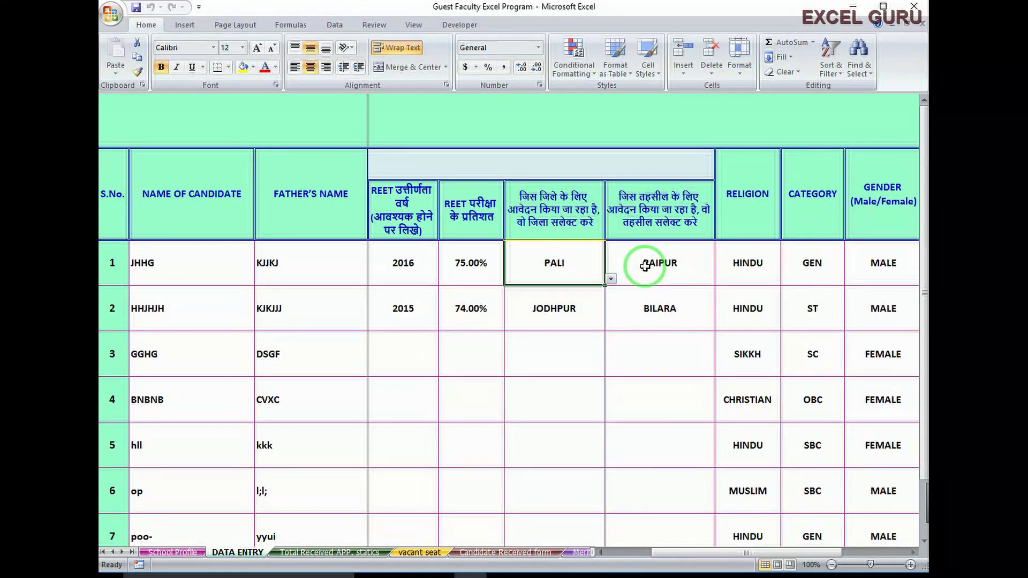
click(661, 266)
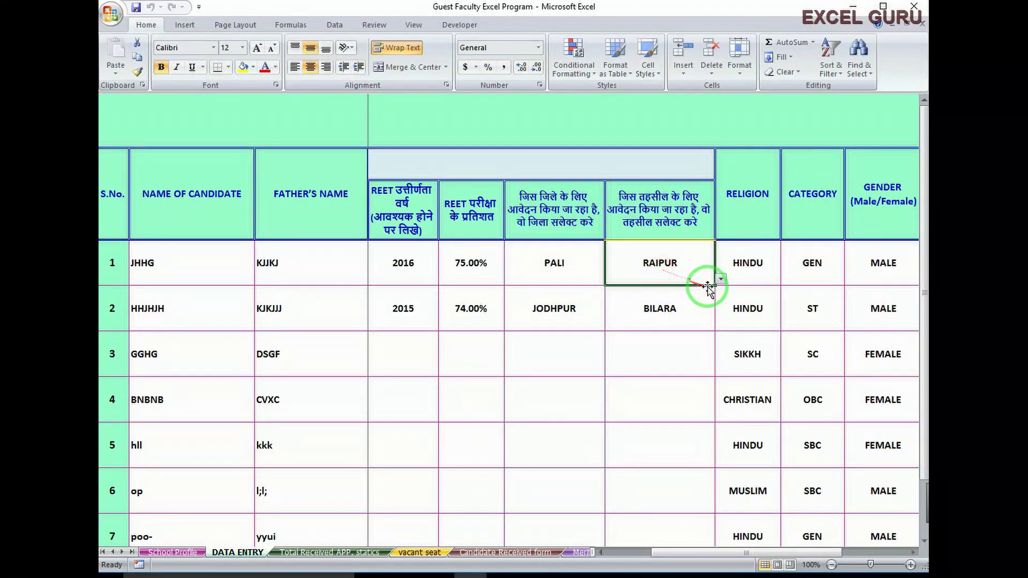
click(720, 279)
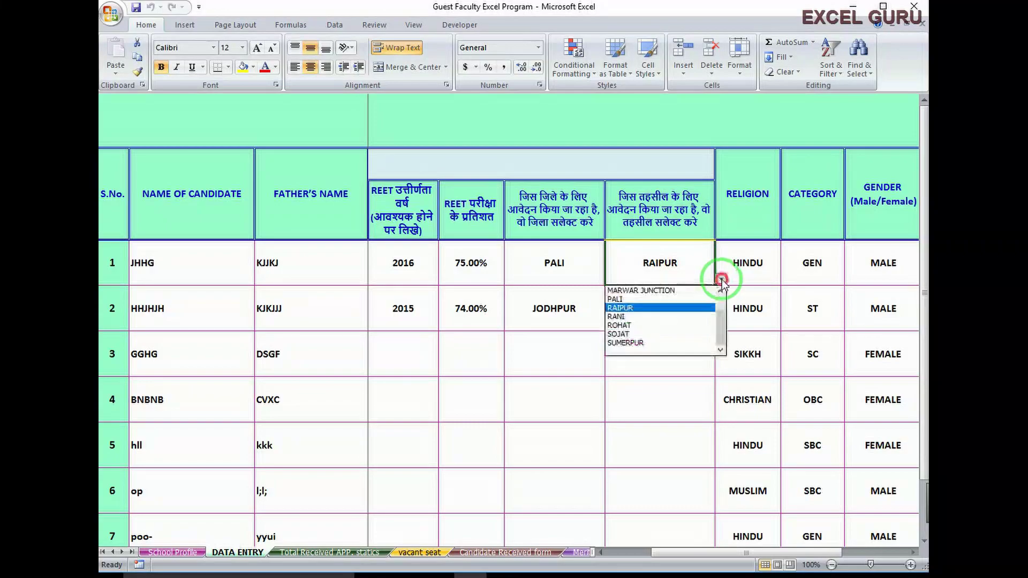
click(578, 354)
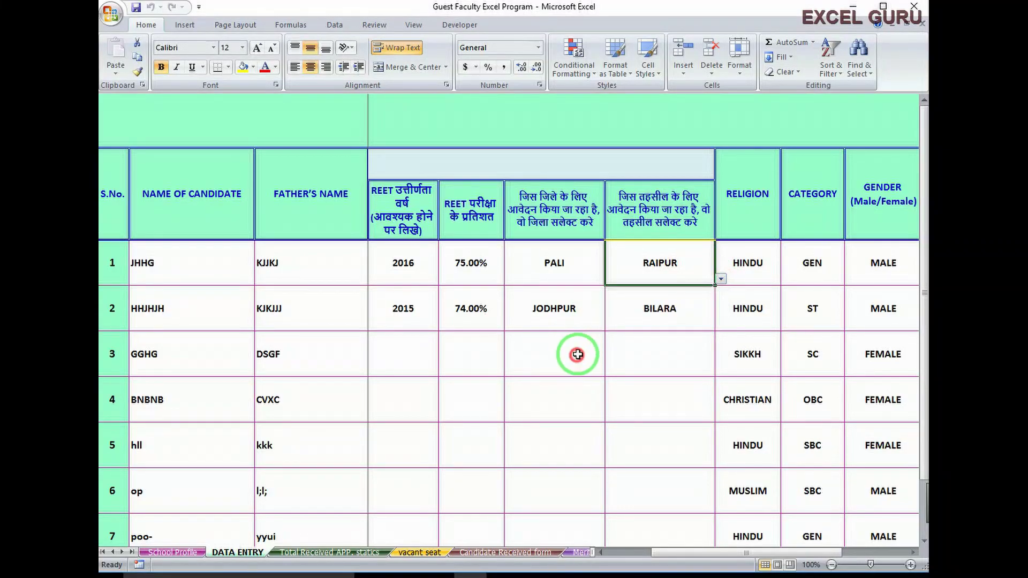
click(573, 312)
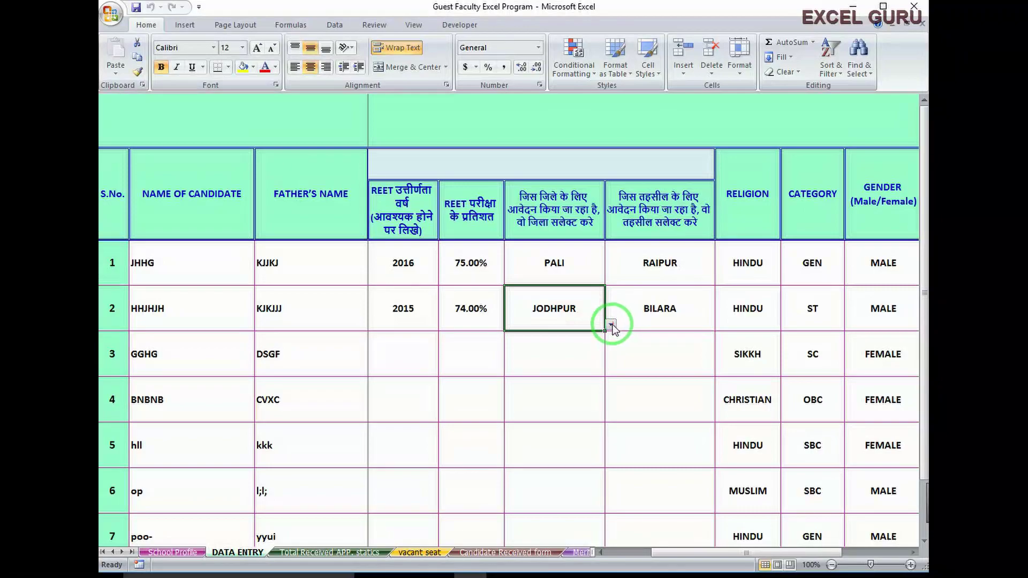
click(611, 324)
click(680, 313)
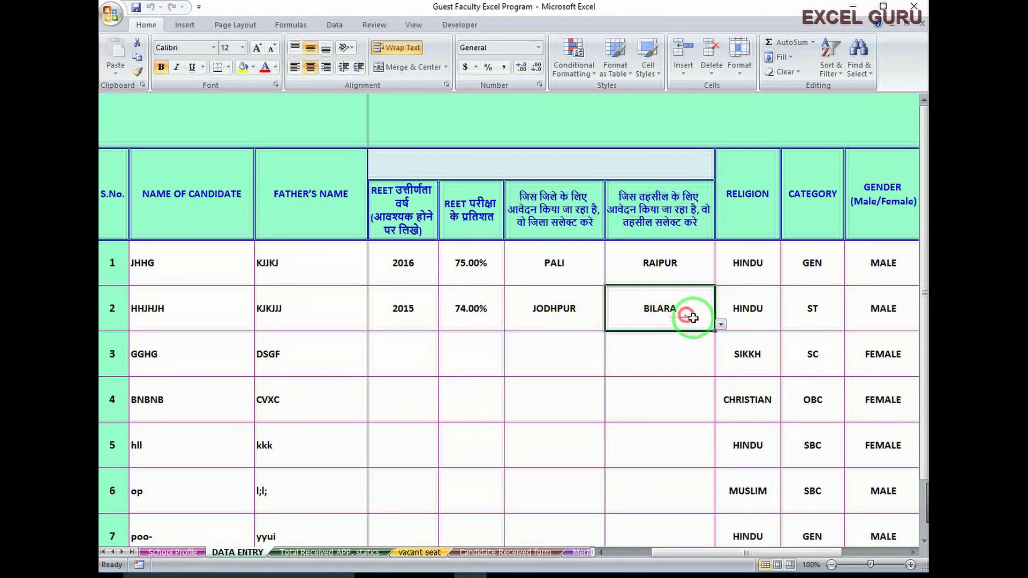
click(721, 324)
Step: Review the religion, category and gender entries and the first candidate's corresponding and permanent address fields
click(750, 306)
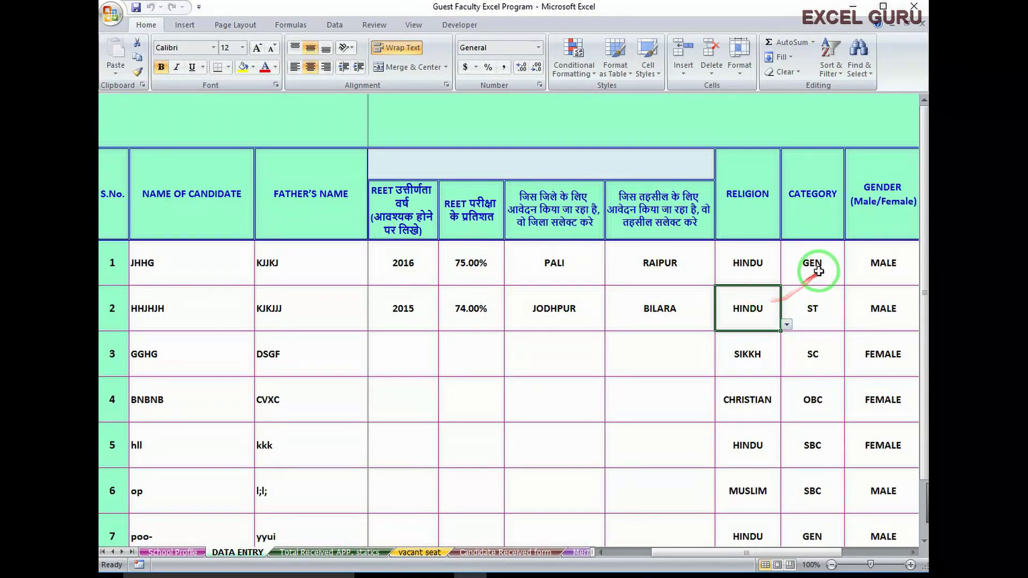
click(821, 262)
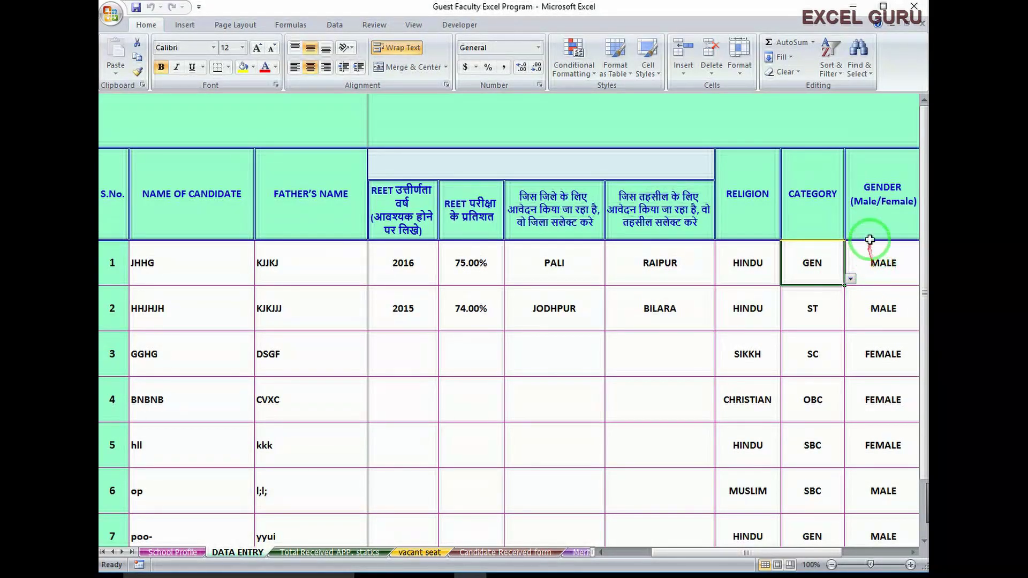
click(881, 269)
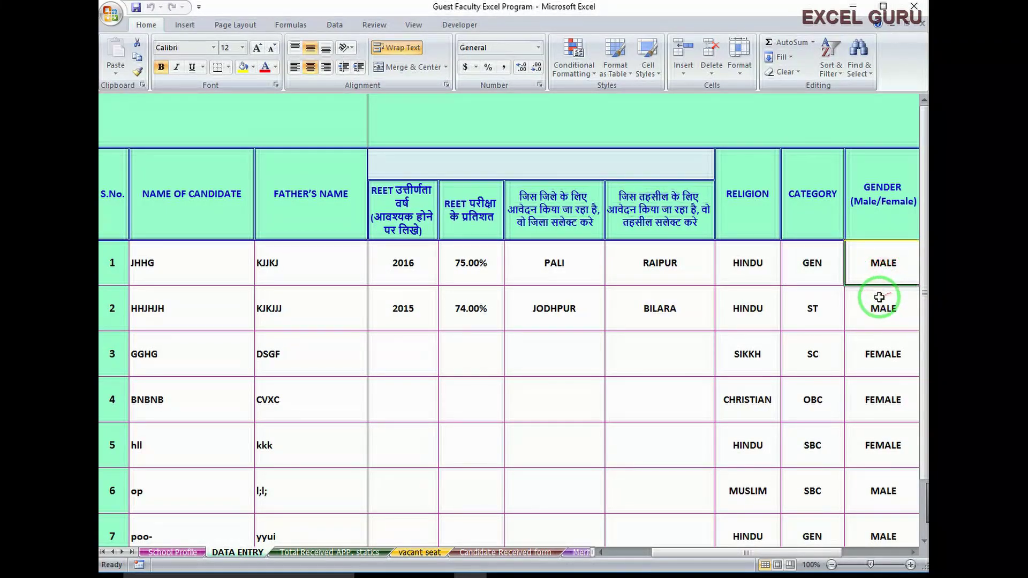
scroll(739, 279, right, 3)
click(630, 263)
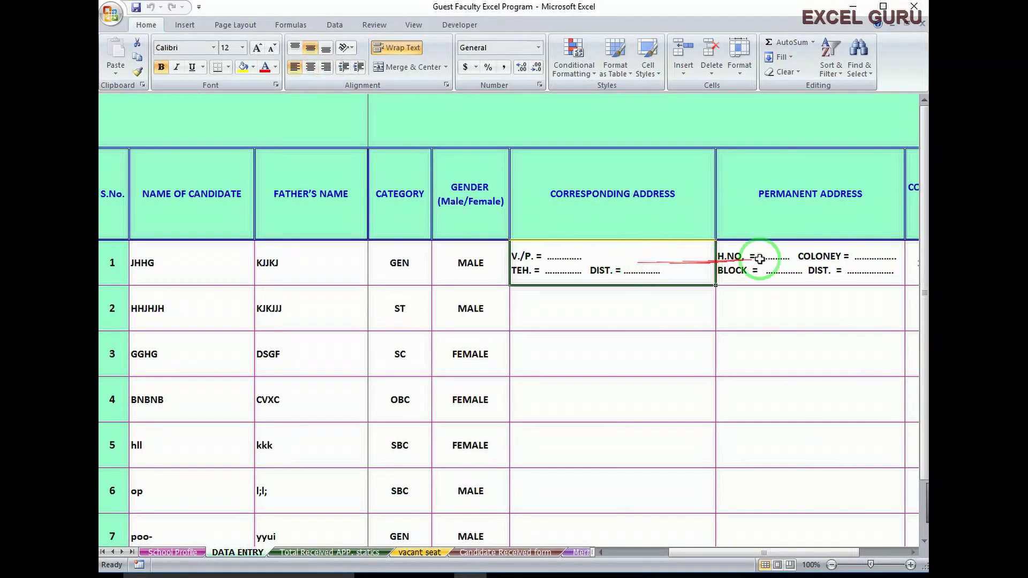
click(806, 261)
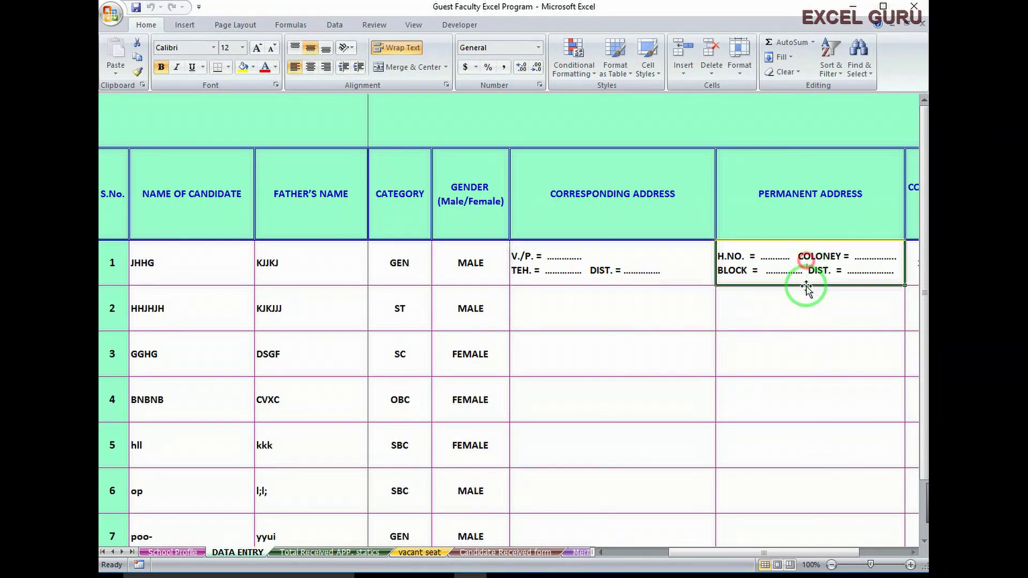
drag(621, 292, 761, 369)
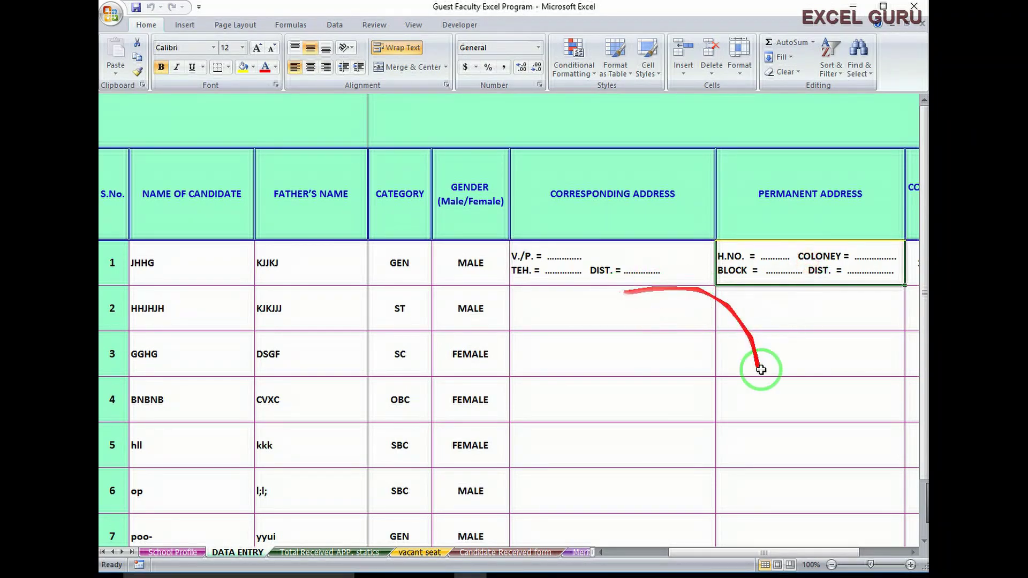
Step: Review the first candidate's contact mobile number, WhatsApp number and e-mail fields
click(912, 553)
click(913, 552)
click(912, 552)
click(598, 267)
click(675, 242)
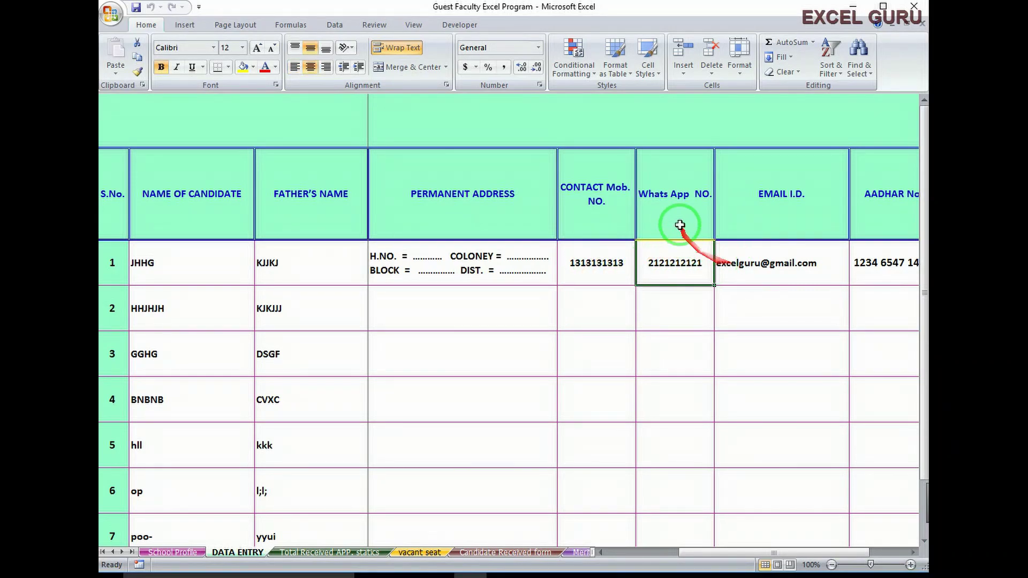
click(684, 266)
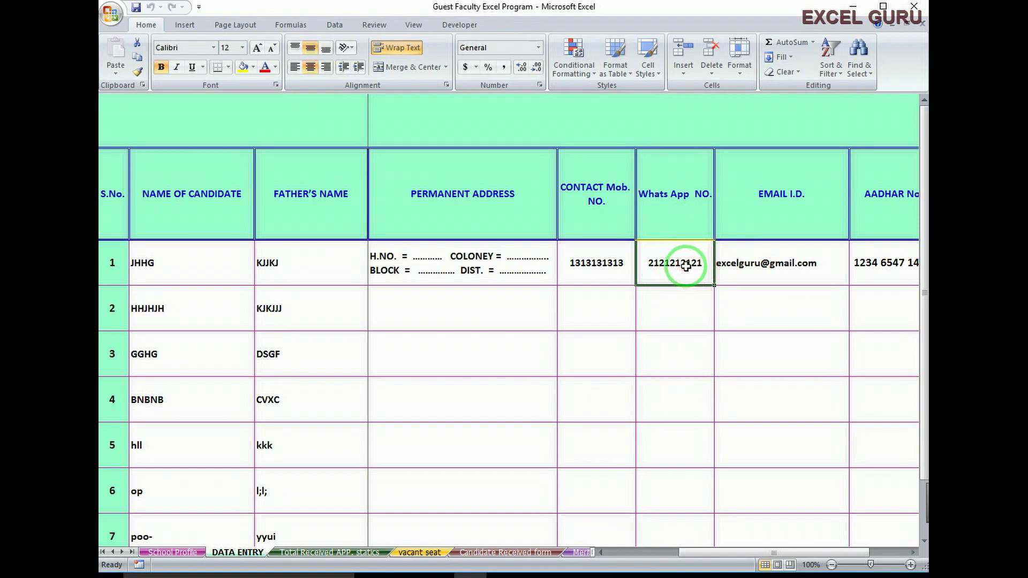
click(793, 273)
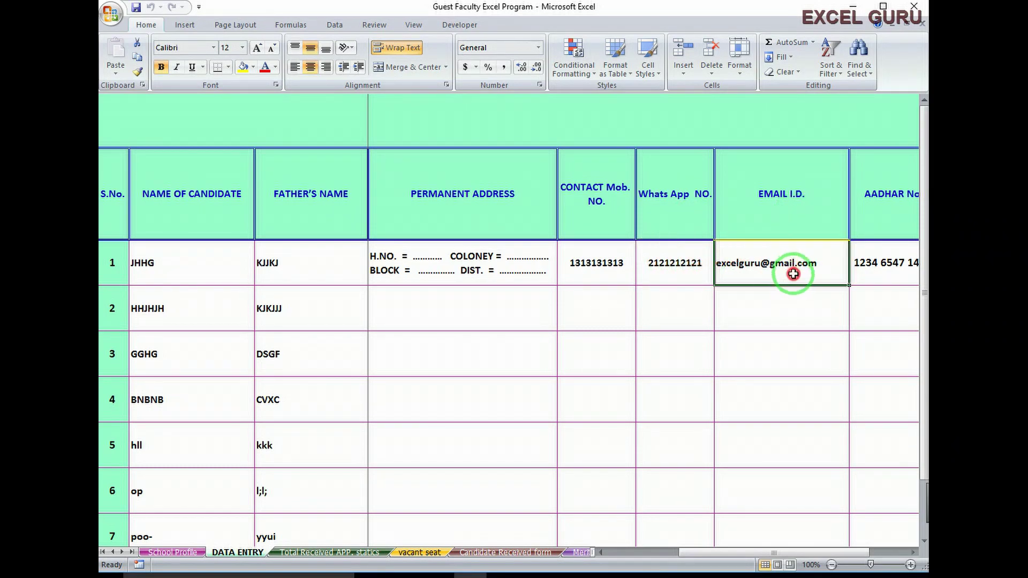
Step: Review the Aadhar, Jan-Aadhar and disability columns, checking the first candidate's disability status
click(915, 555)
click(916, 555)
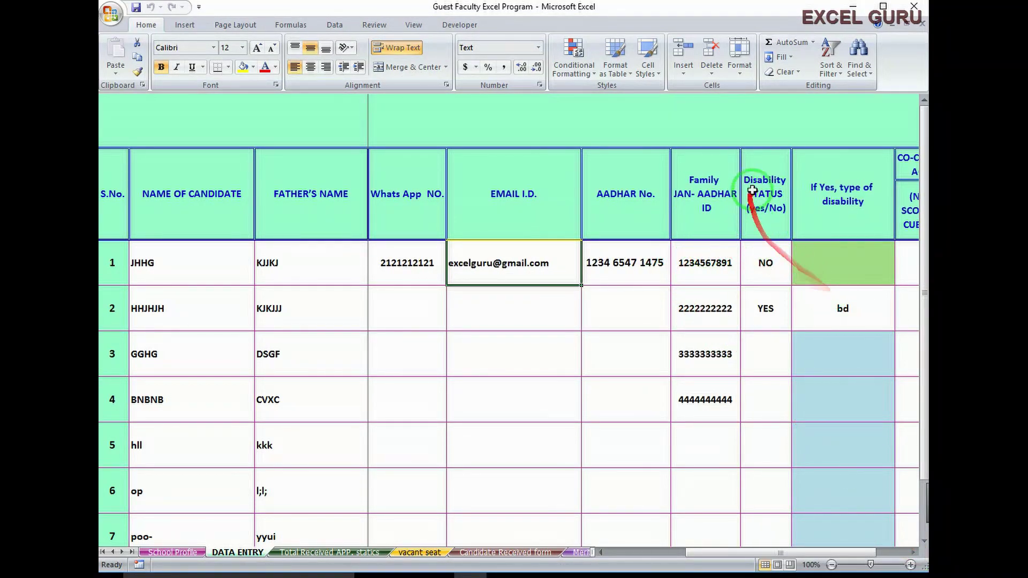
click(765, 259)
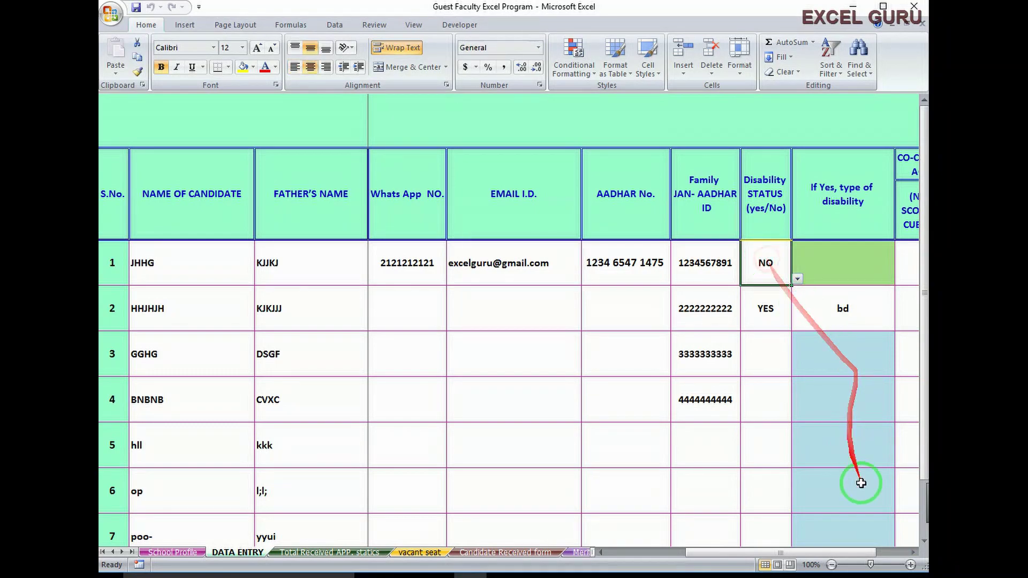
click(916, 554)
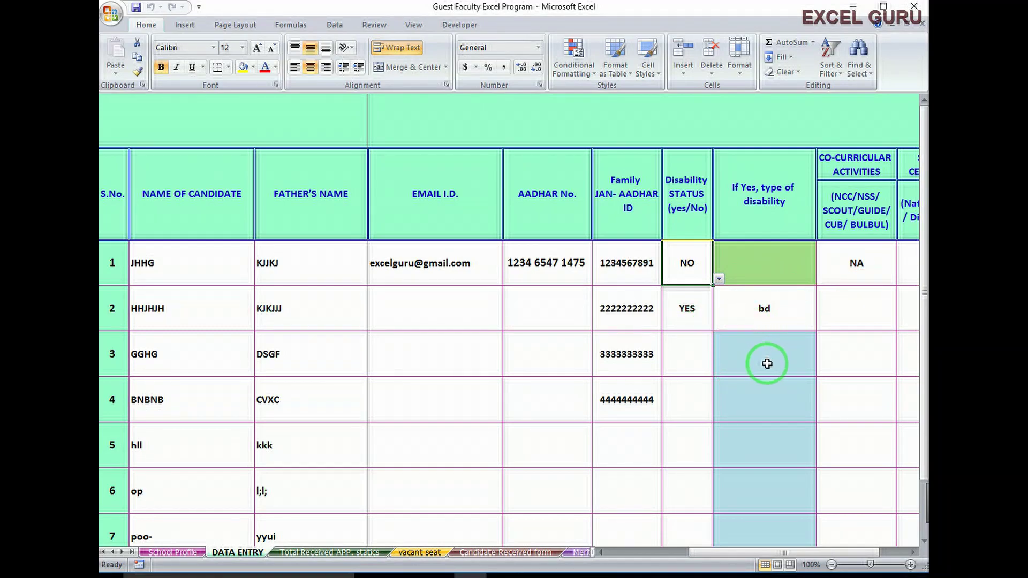
Step: Set the third candidate's disability status to YES and select the matching disability type cell
click(696, 365)
click(718, 370)
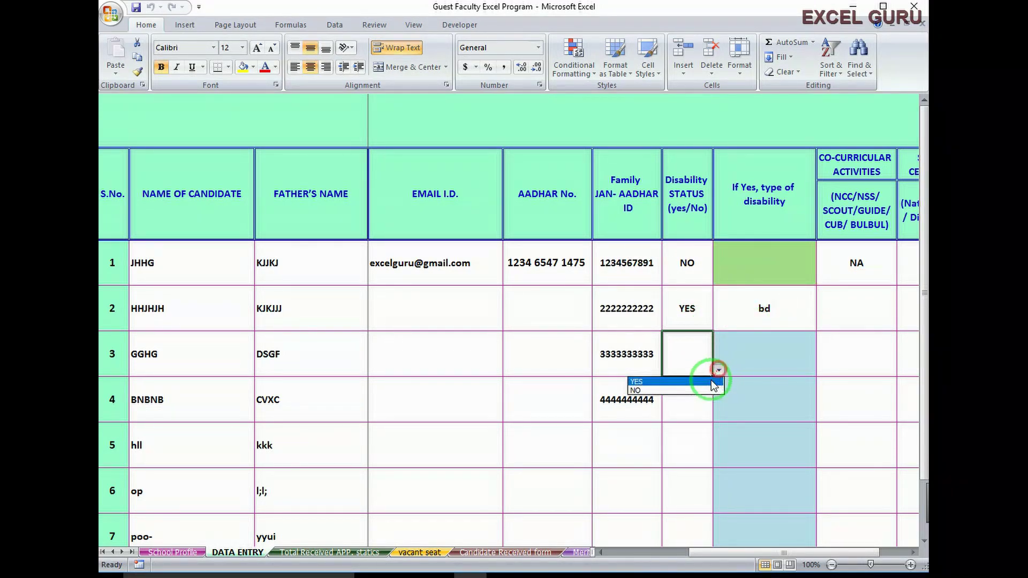
click(637, 381)
click(783, 352)
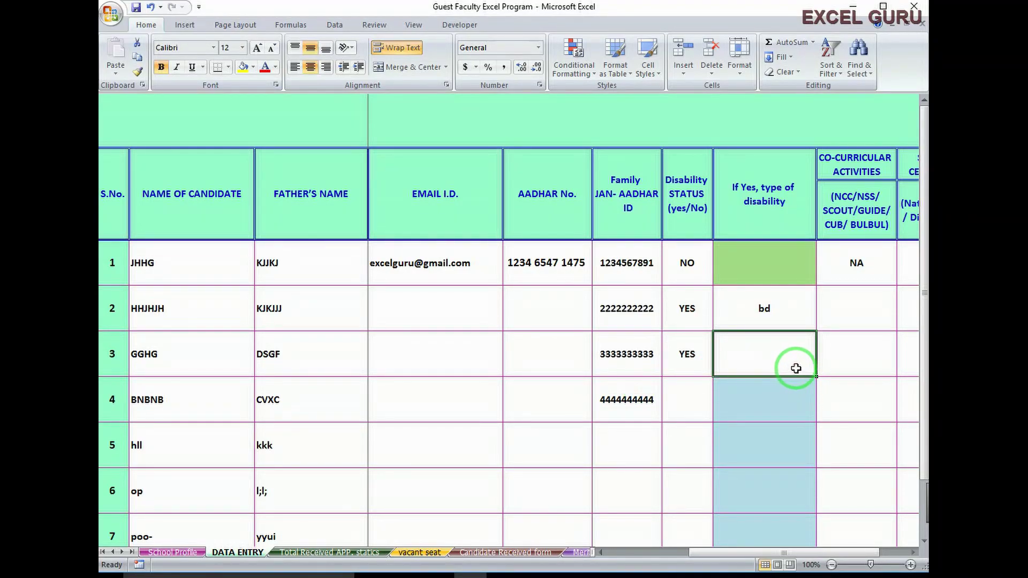
Step: Clear the third candidate's disability status and select the adjacent disability type cell
click(694, 361)
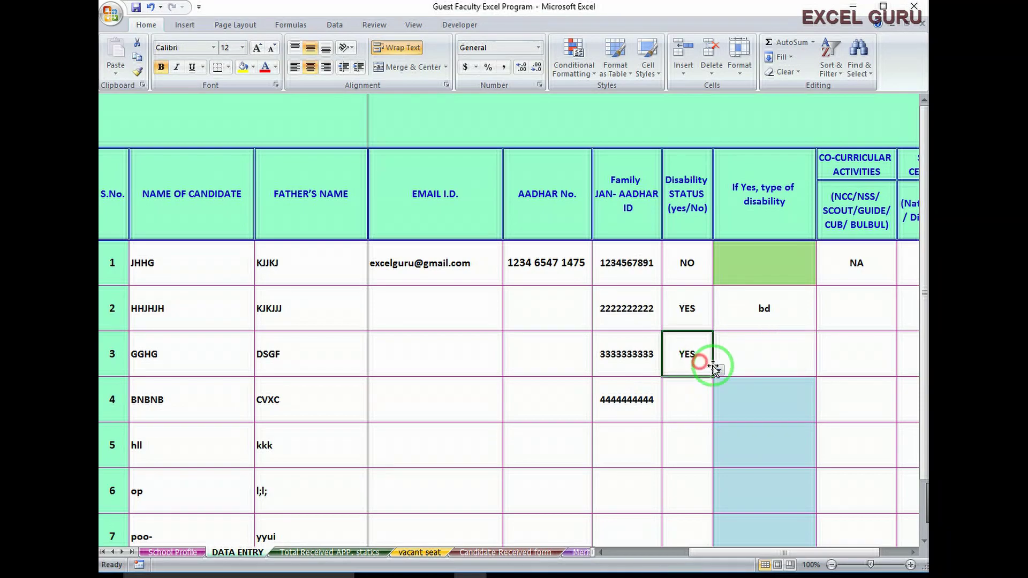
key(Delete)
click(781, 351)
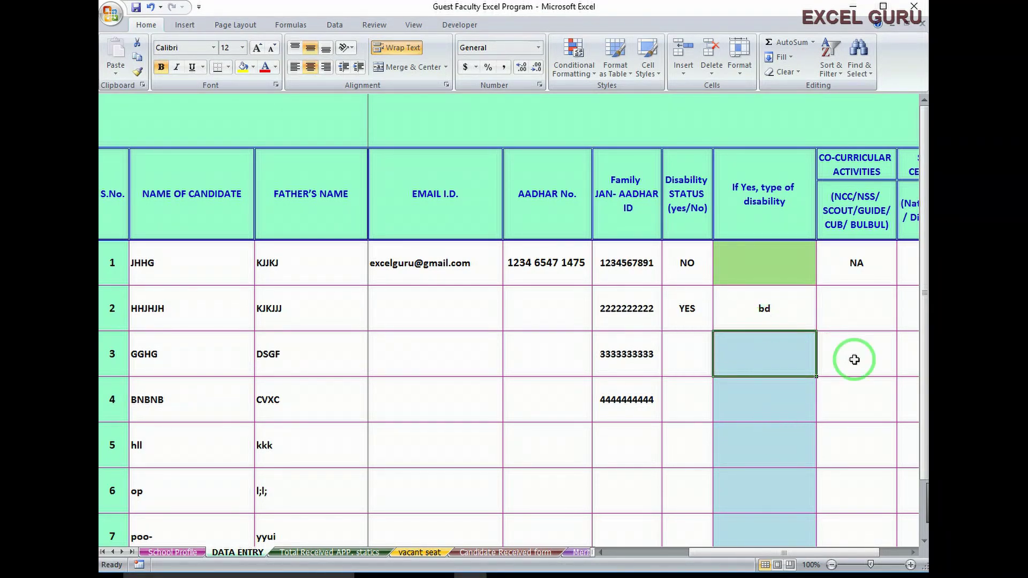
Step: Check the selectable co-curricular activity options for the first candidate, keeping the existing entry
click(913, 552)
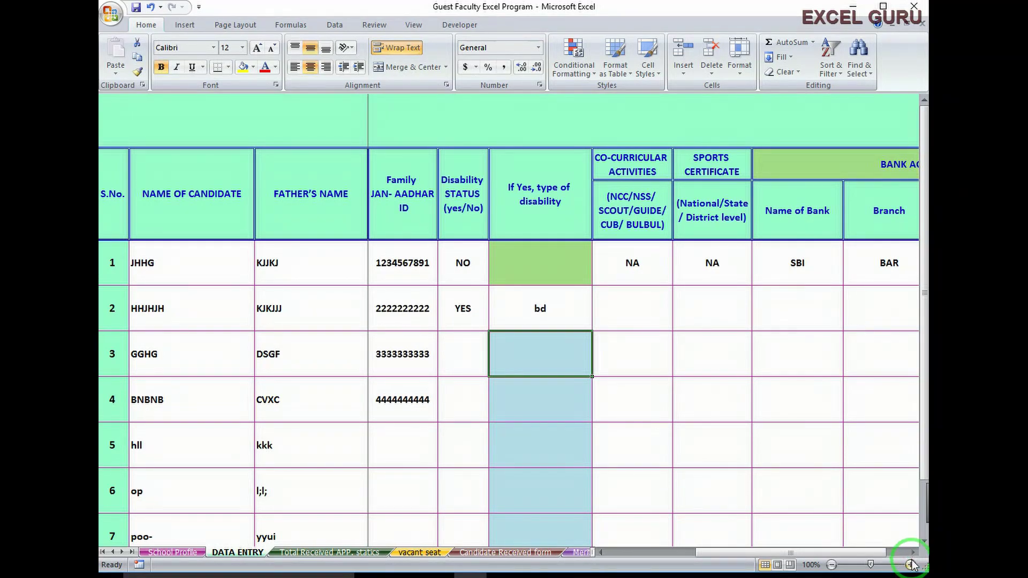
mouse_move(876, 552)
mouse_down()
mouse_move(890, 554)
mouse_move(878, 554)
mouse_up()
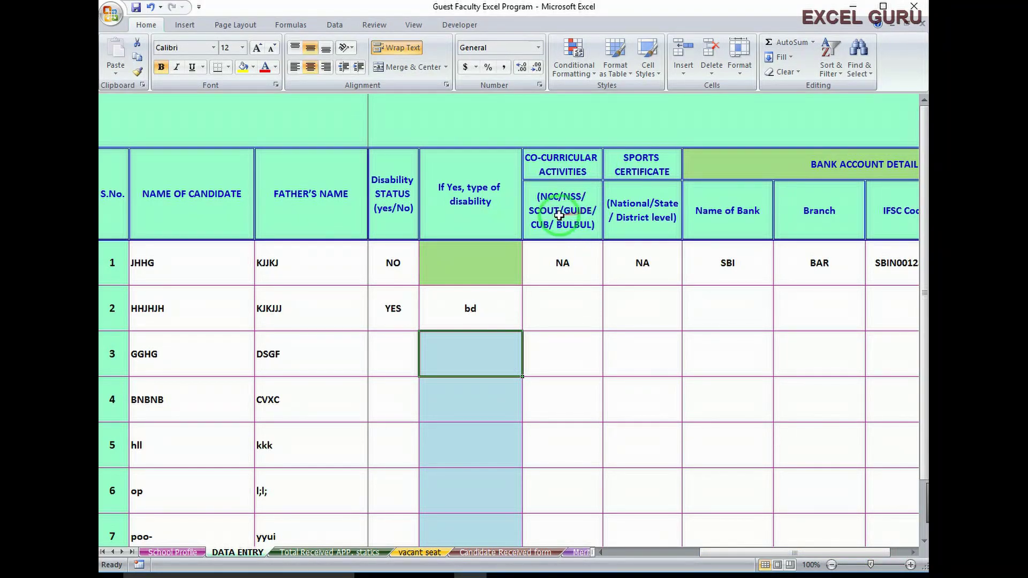
click(581, 268)
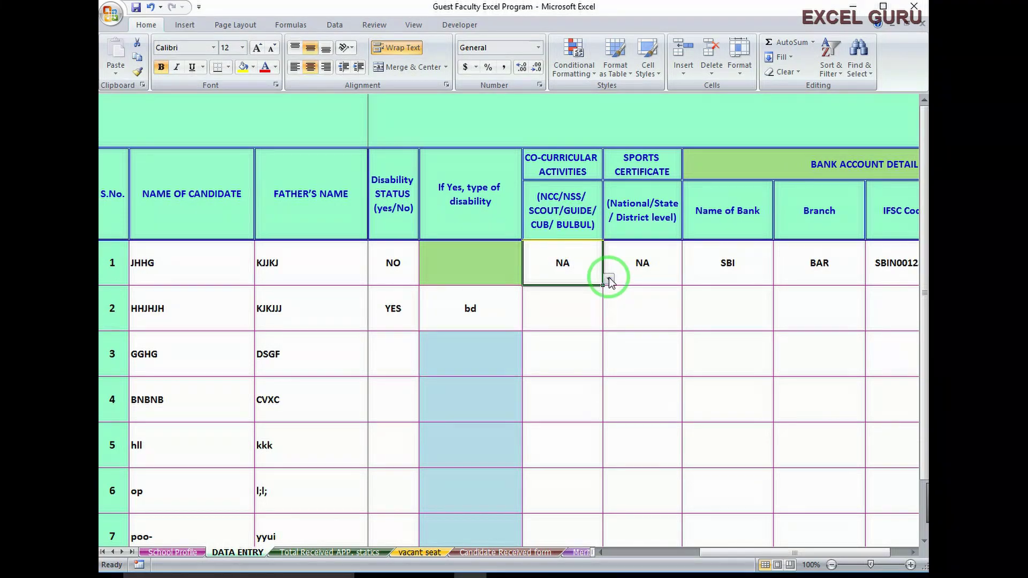
click(609, 279)
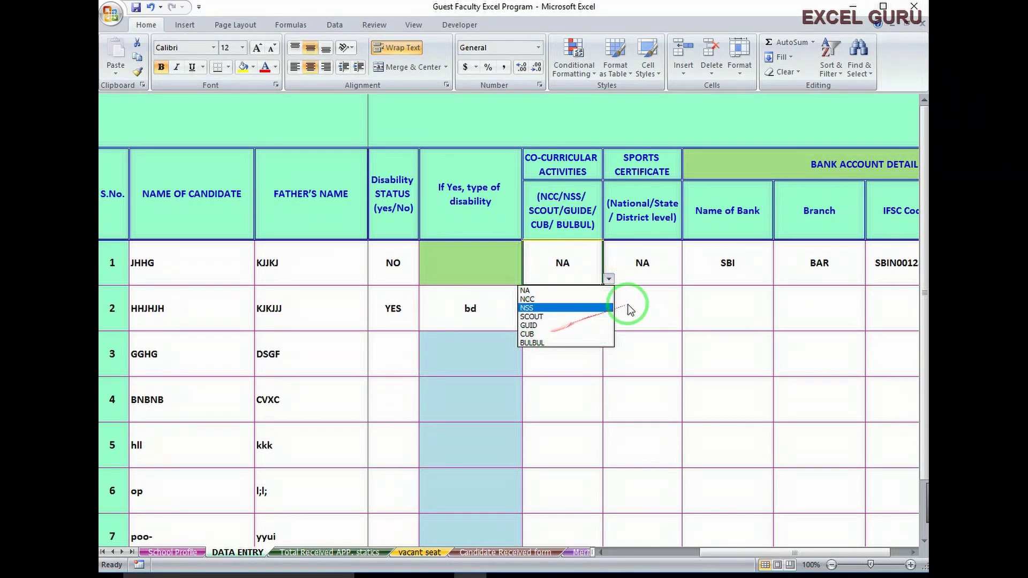
click(650, 304)
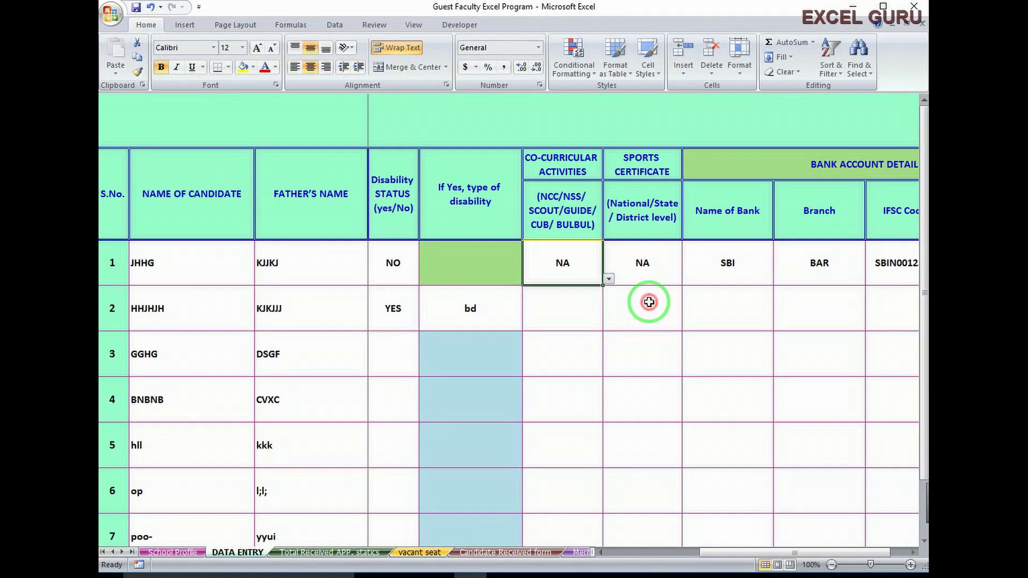
Step: Check the selectable sports certificate levels for the first candidate without changing the entry
click(667, 262)
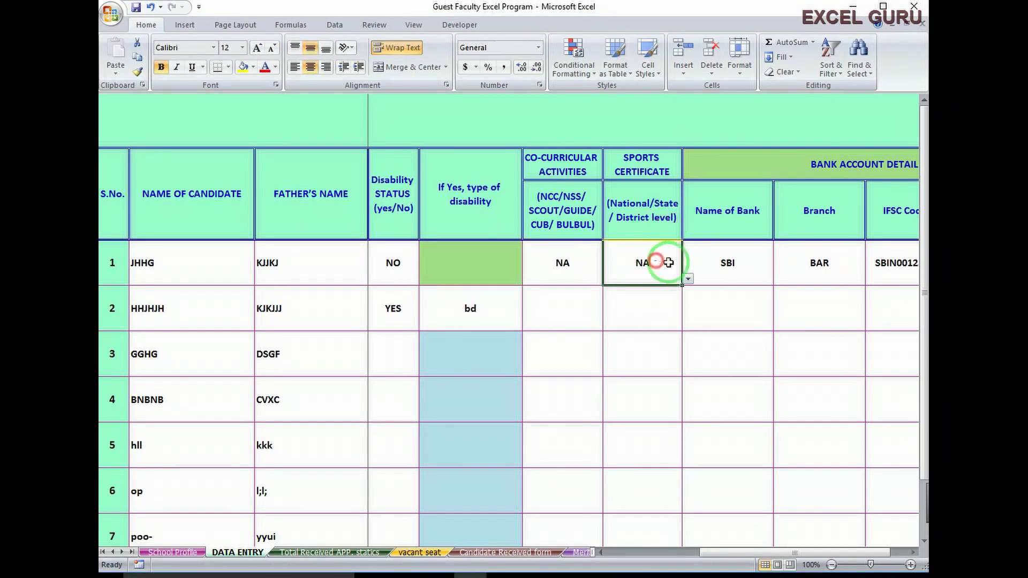
click(687, 279)
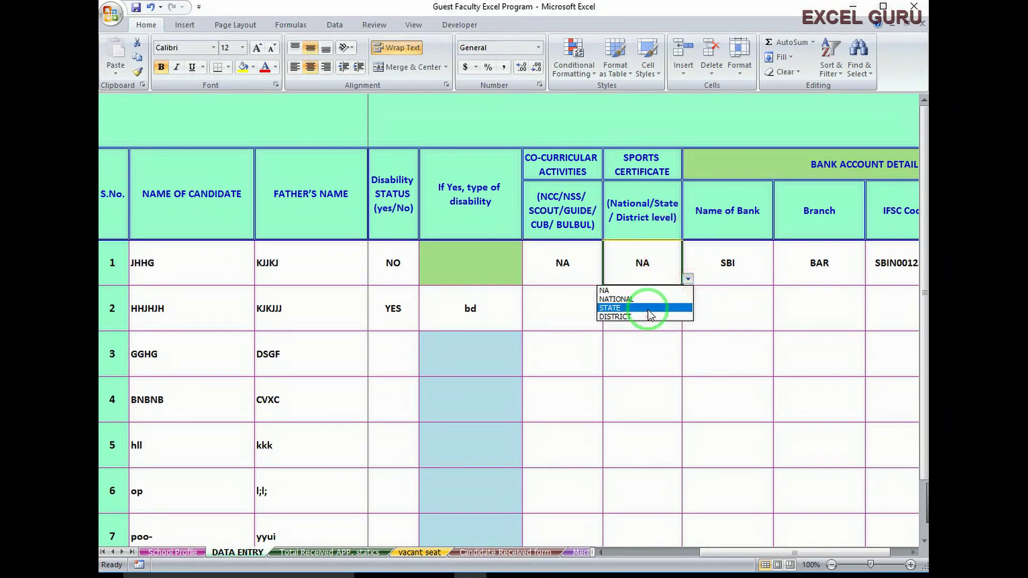
click(727, 262)
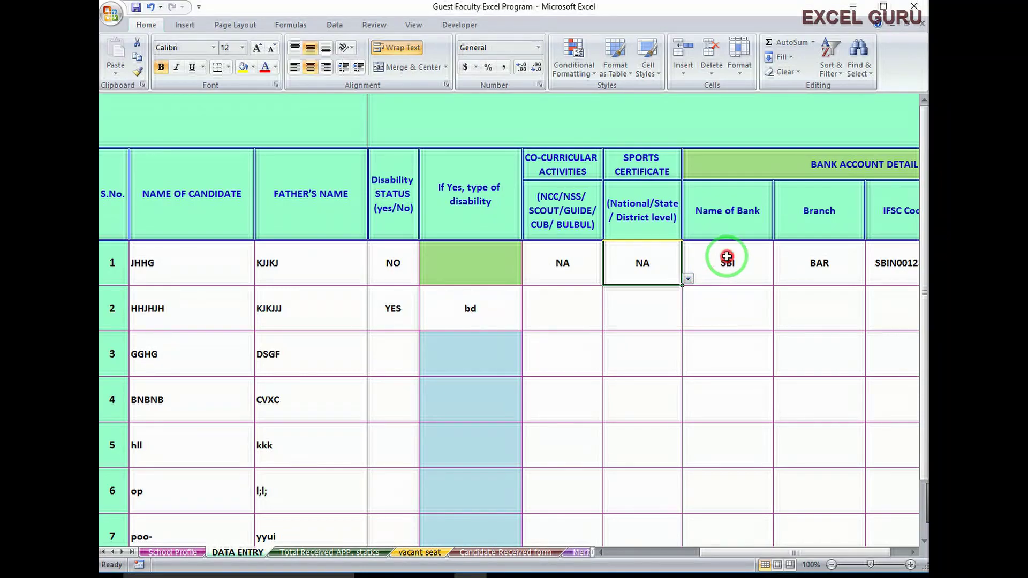
Step: Review the bank account detail and OTHER columns, and return to the school code and post columns of the data entry sheet
click(913, 552)
click(912, 553)
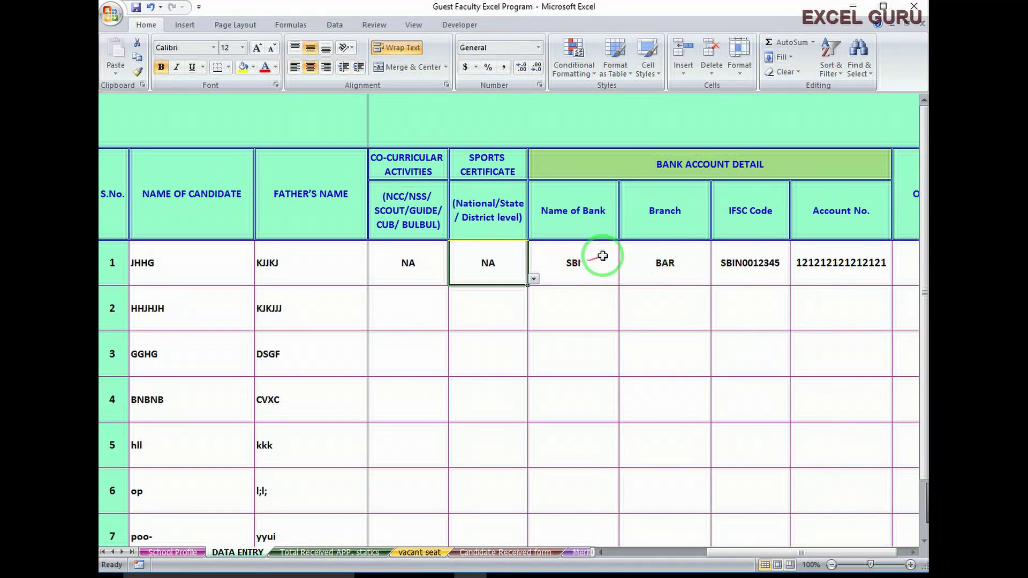
click(914, 553)
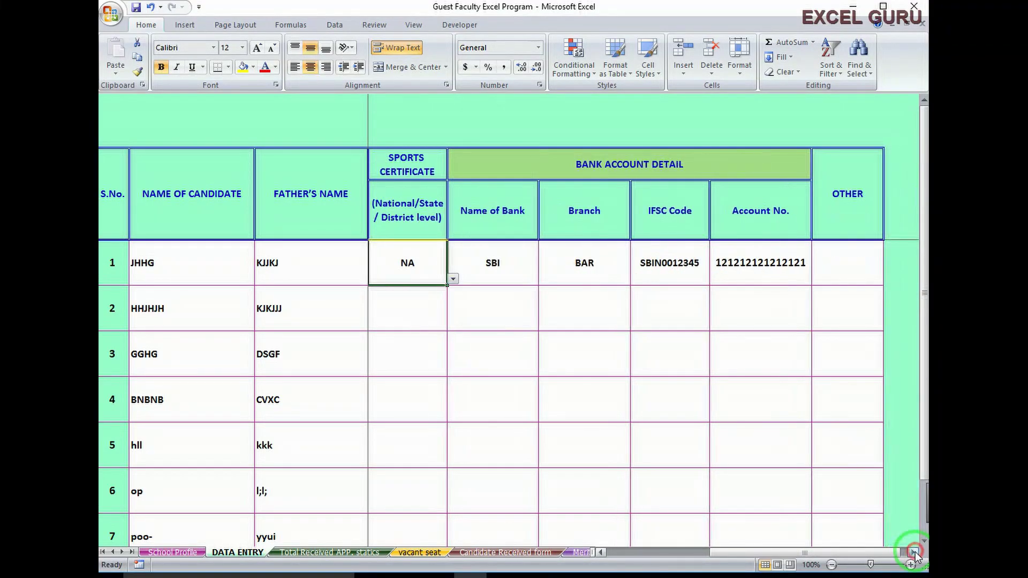
drag(858, 557, 775, 557)
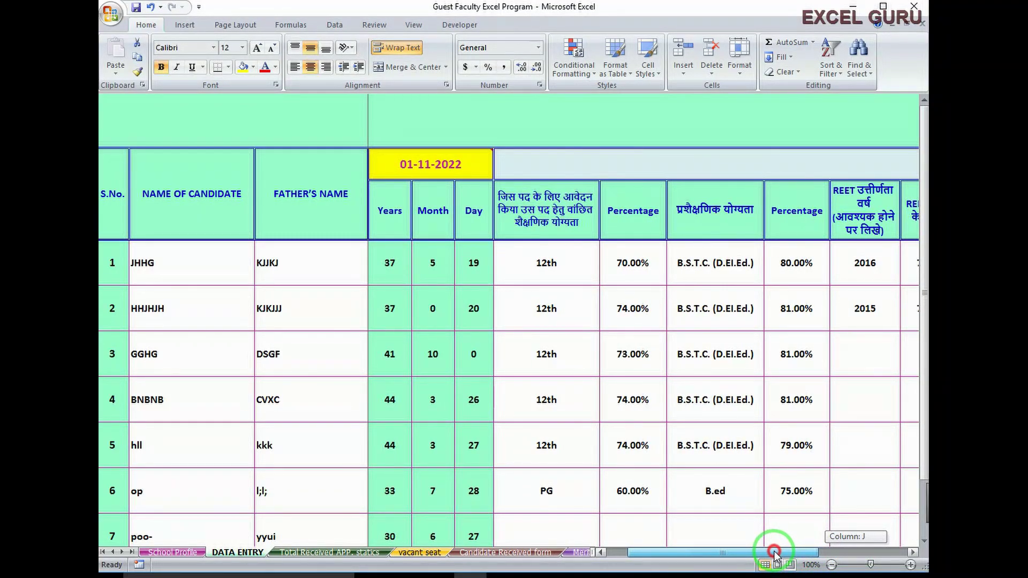
drag(773, 555, 756, 557)
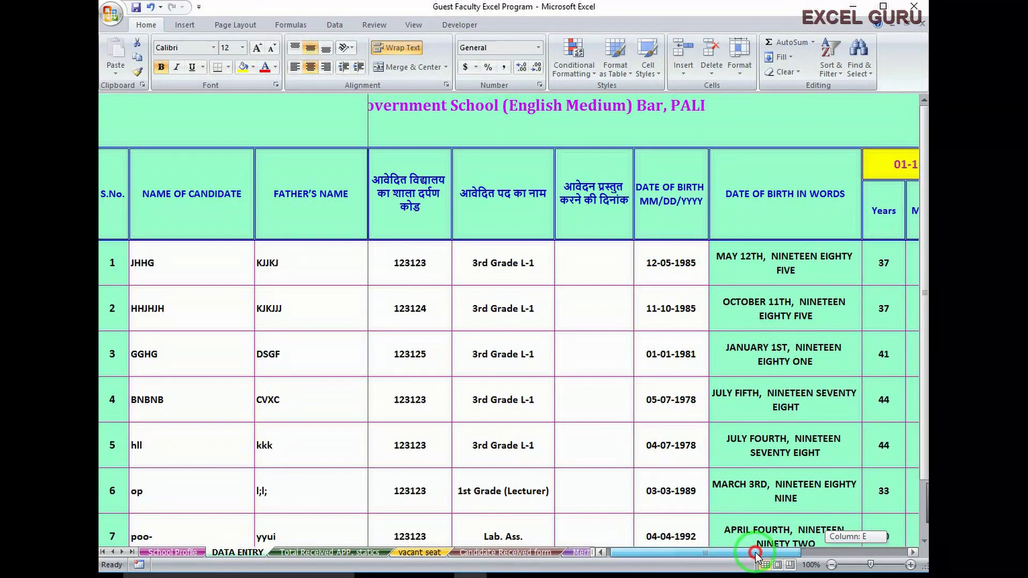
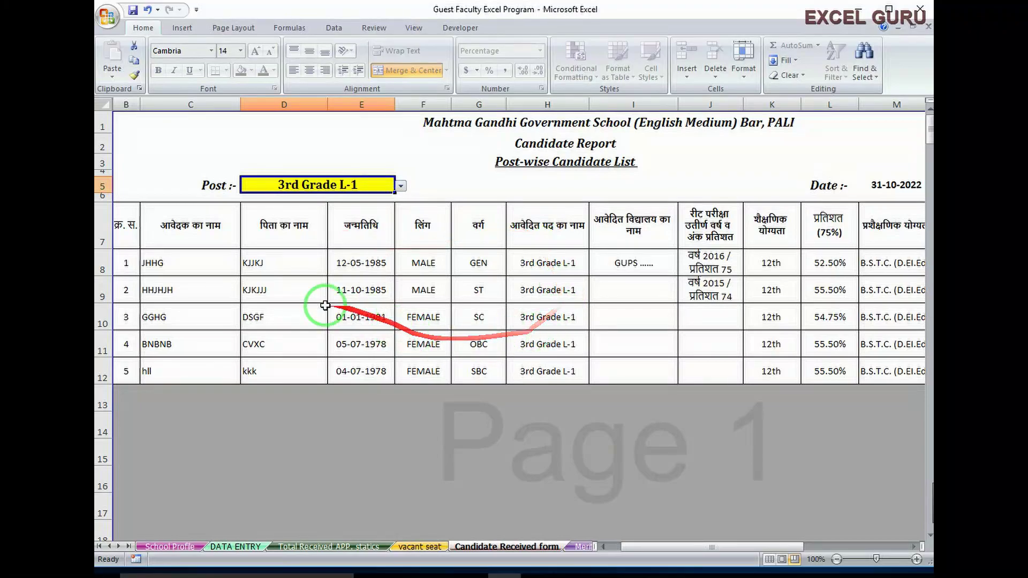
Step: Filter the post-wise candidate report by 3rd Grade L-2 and by 2nd Grade
click(401, 185)
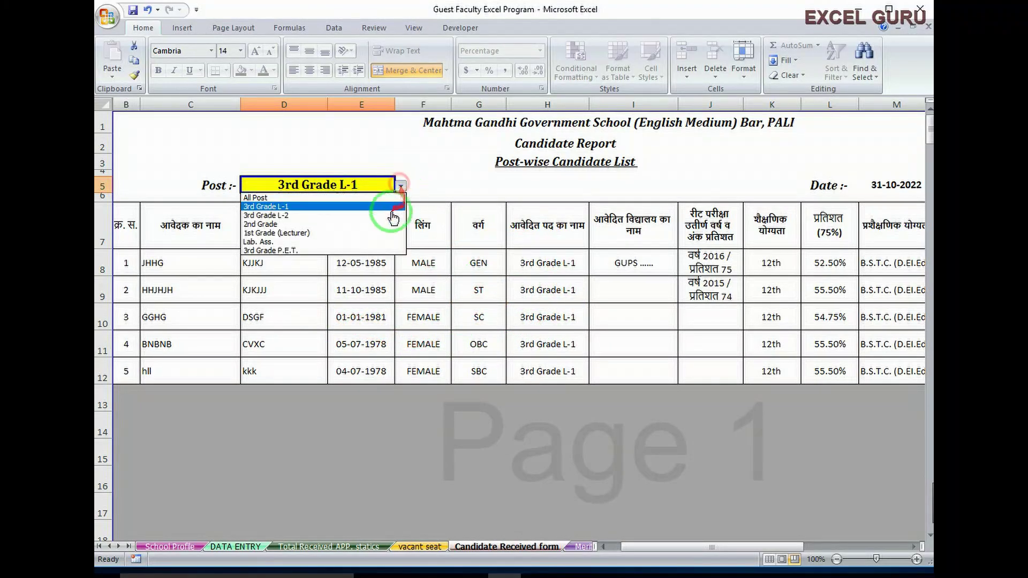
click(277, 216)
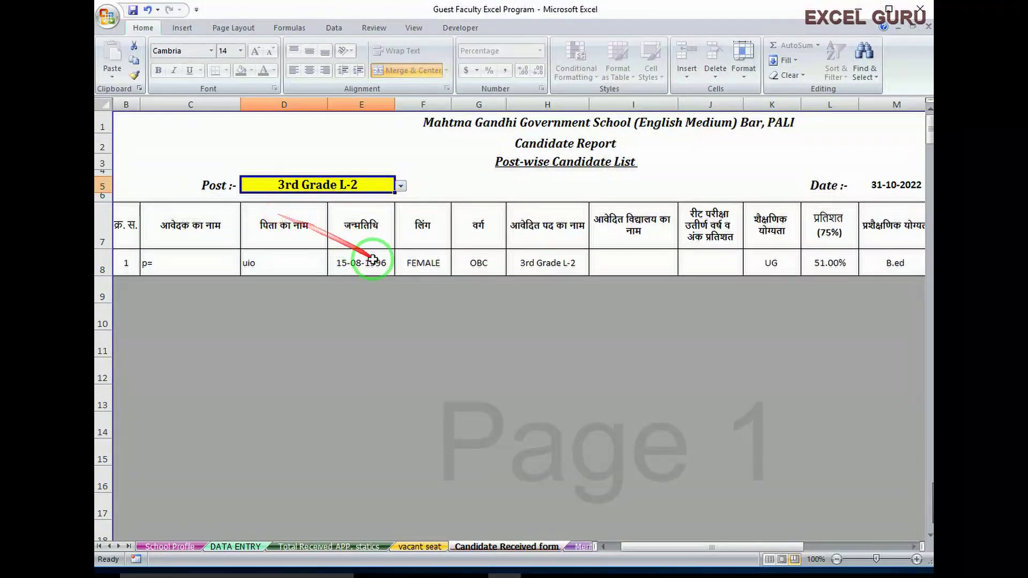
click(400, 185)
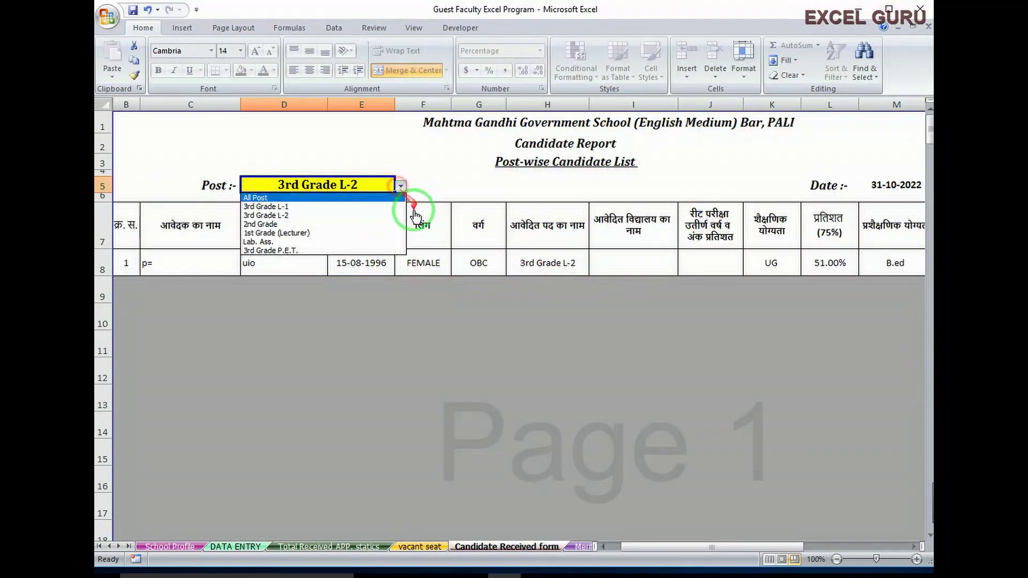
click(259, 224)
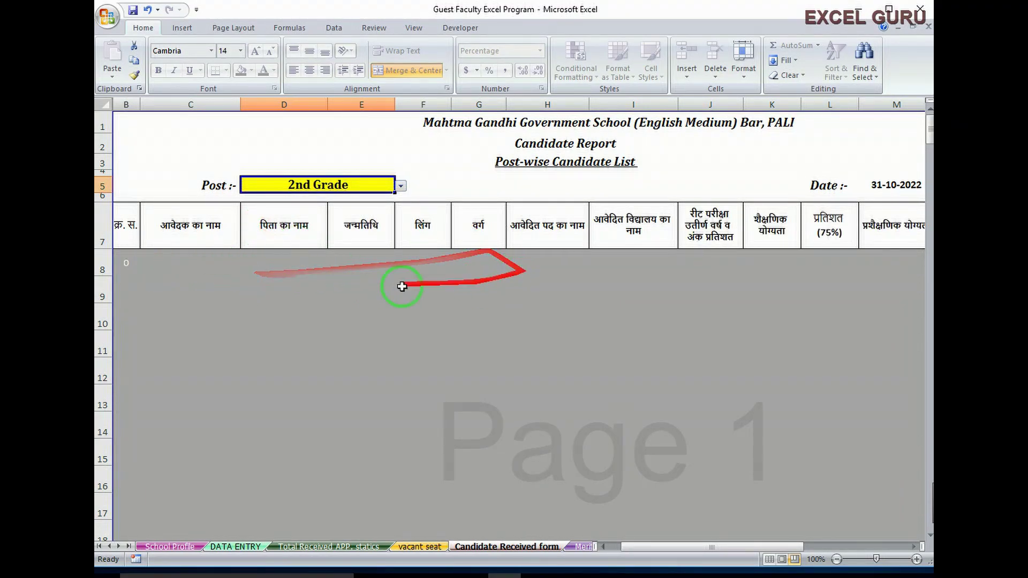
Step: Set the candidate report's post to 1st Grade (Lecturer) and review the listed candidates' percentage columns
click(401, 186)
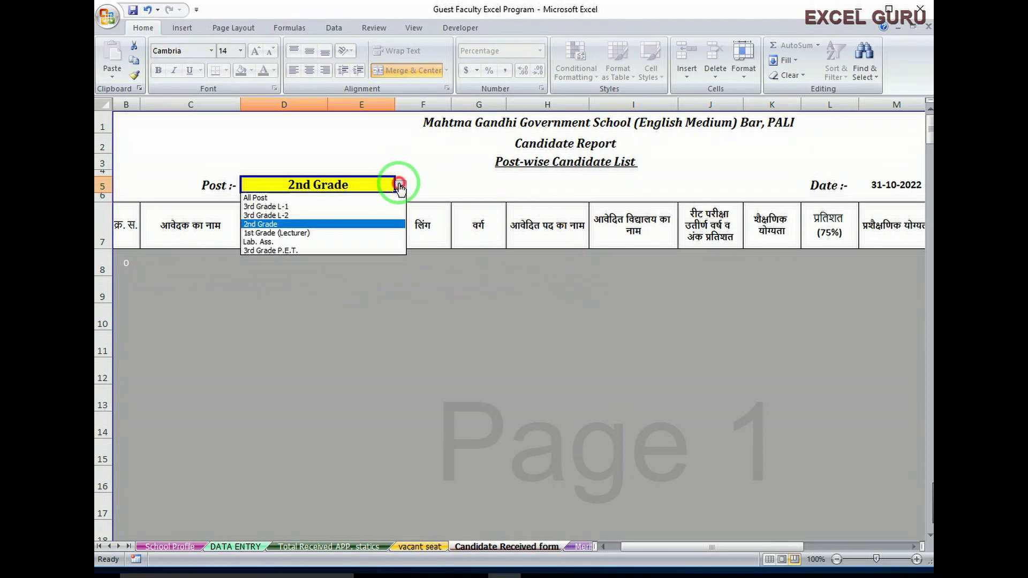
click(292, 233)
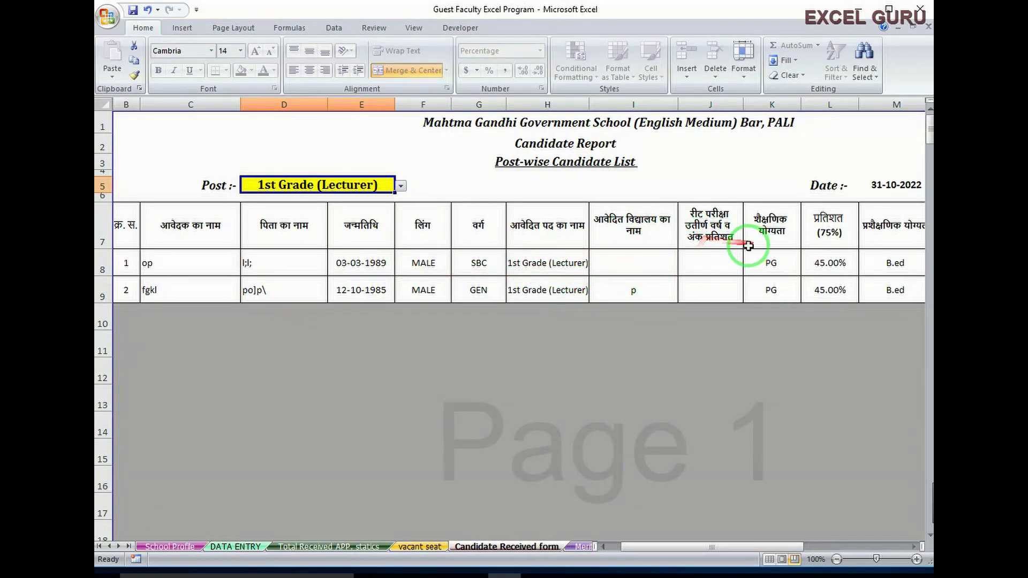
scroll(730, 252, right, 3)
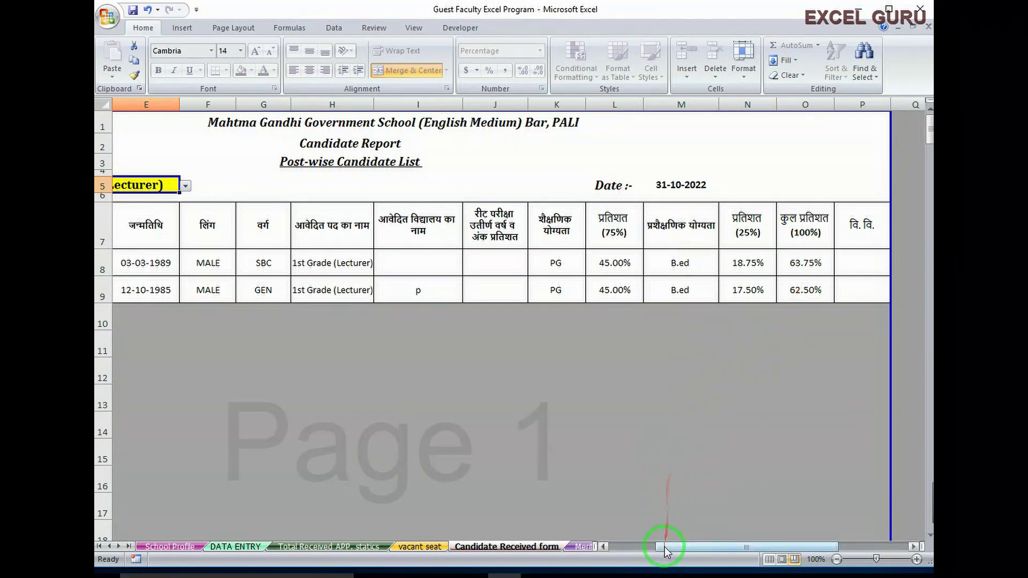
drag(665, 552, 626, 546)
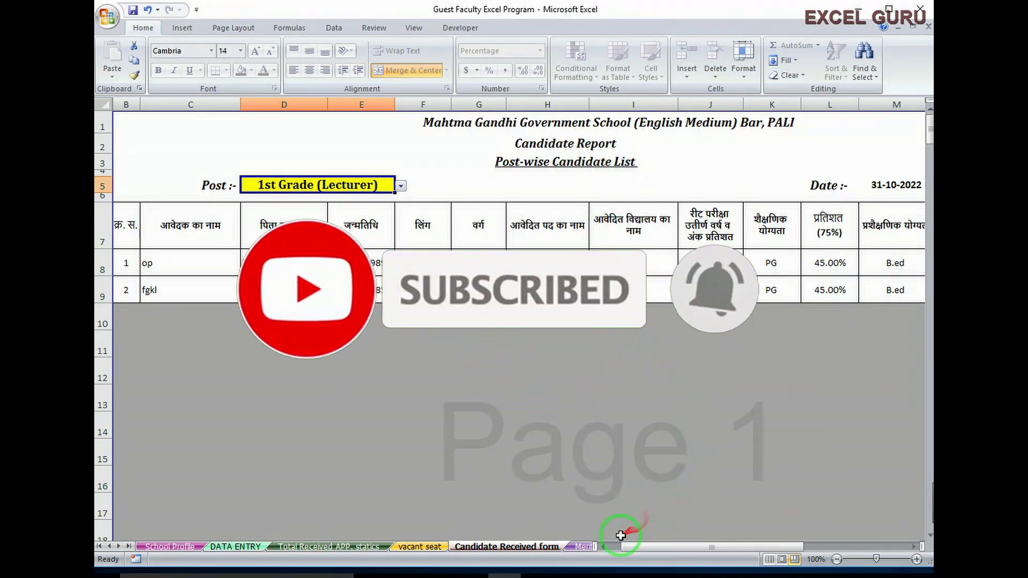
Step: Open the Merit List postwise sheet and review its overall percentage and merit rank columns
click(583, 547)
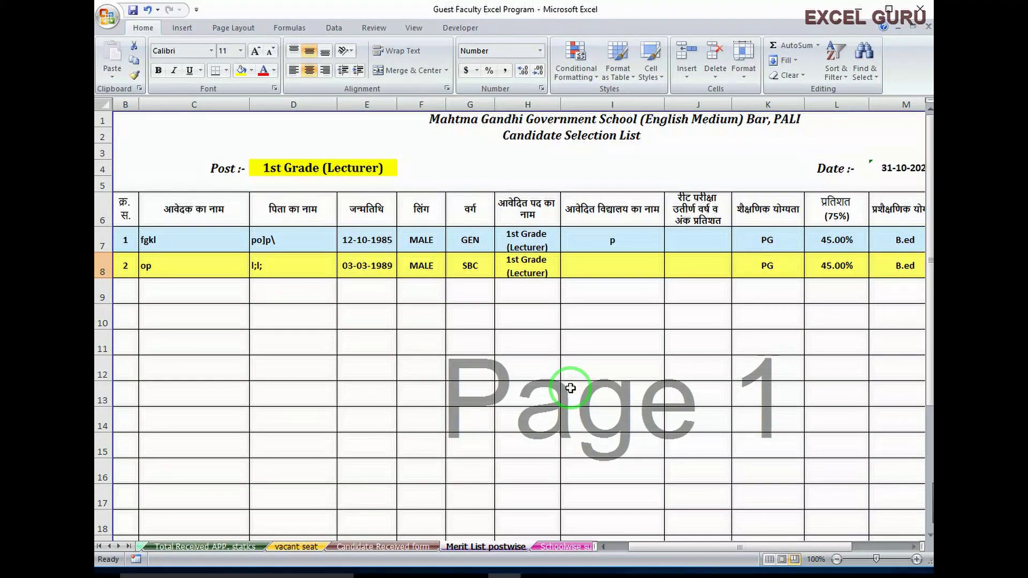
drag(663, 553, 730, 546)
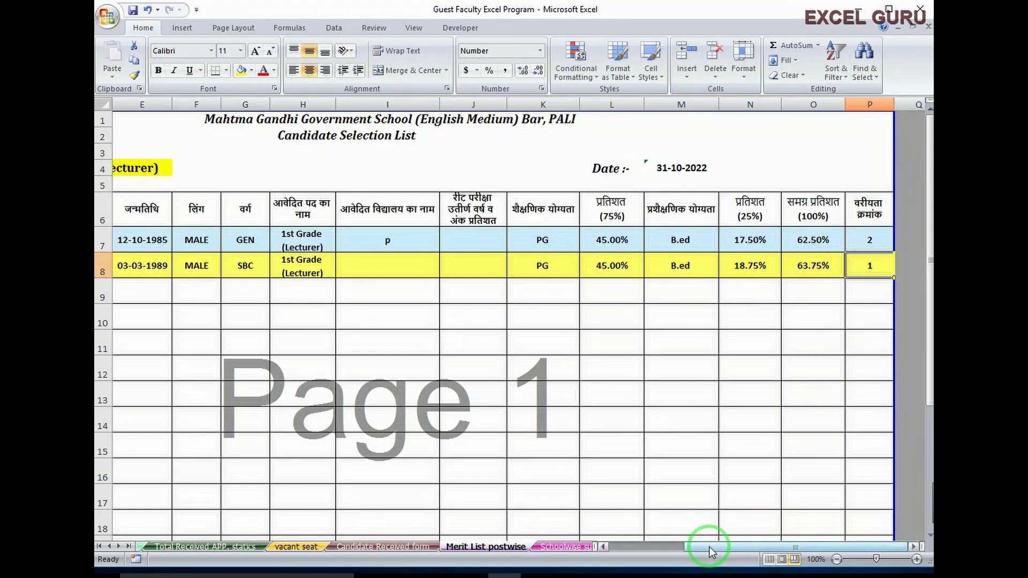
drag(712, 546, 601, 459)
Step: Set the merit list's post to 3rd Grade L-1
click(362, 173)
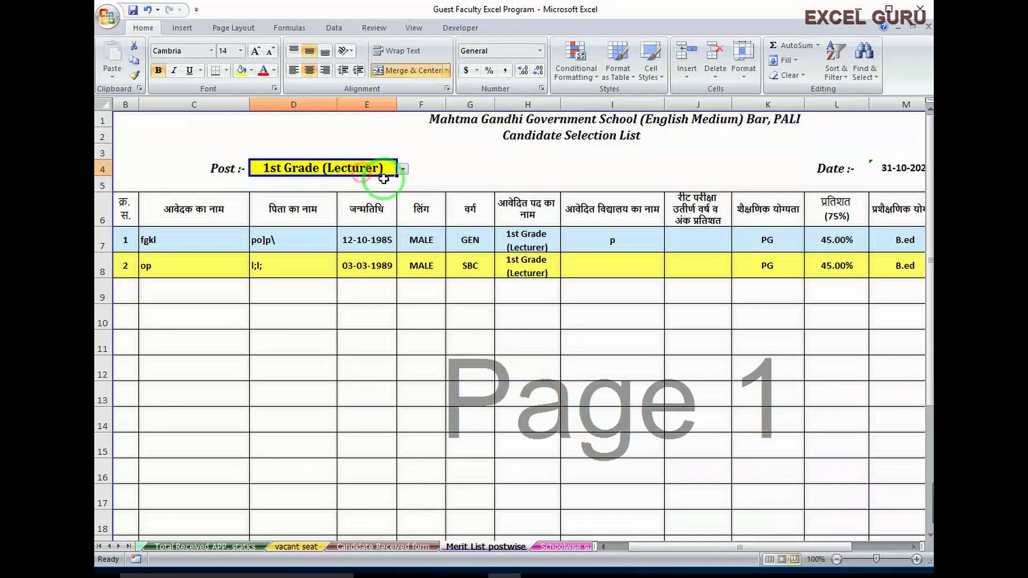
click(402, 170)
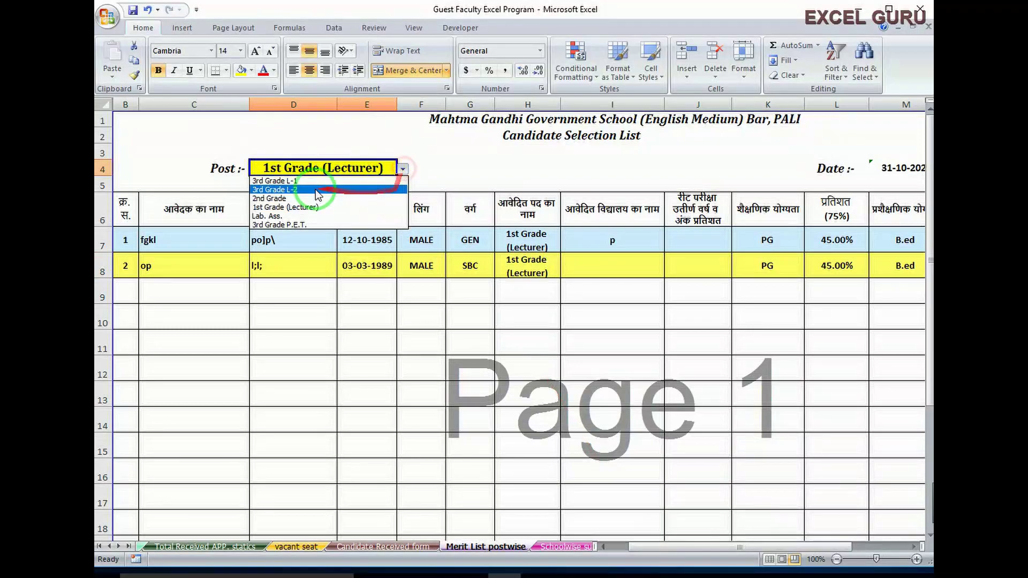
click(279, 182)
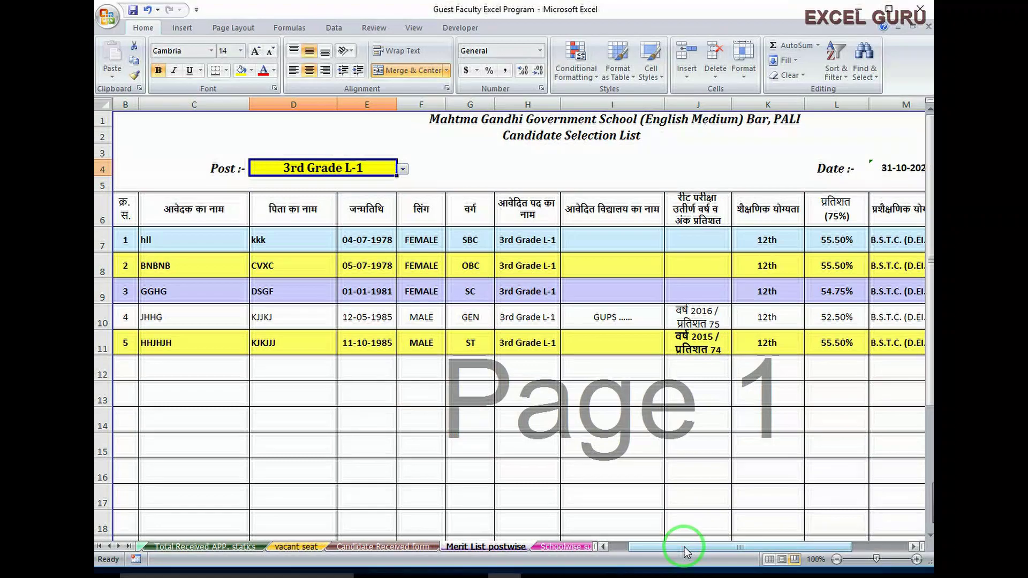
Step: Compare the merit ranks and overall percentages of the OBC and ST candidates in the merit list
drag(687, 551, 739, 544)
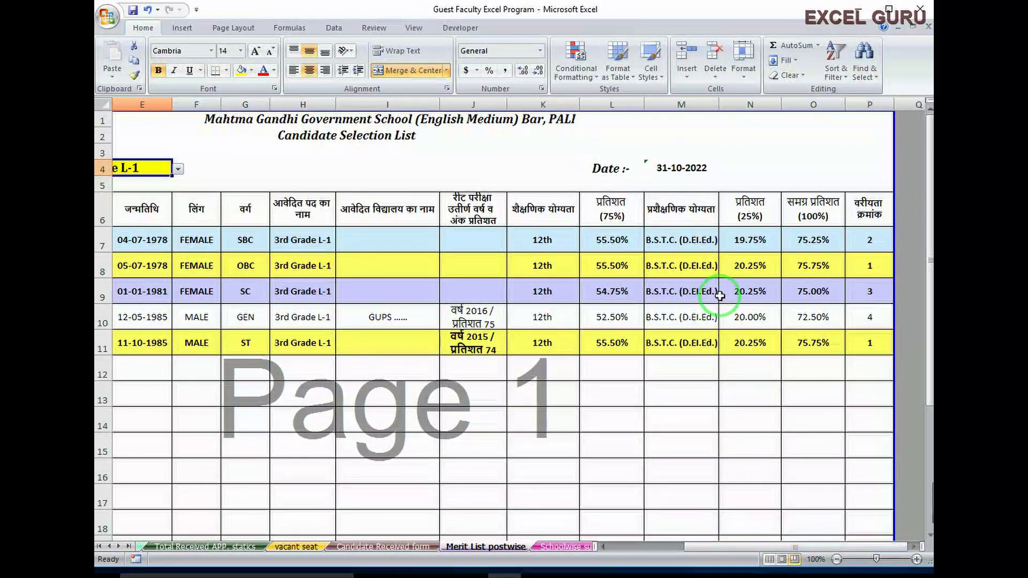
click(857, 272)
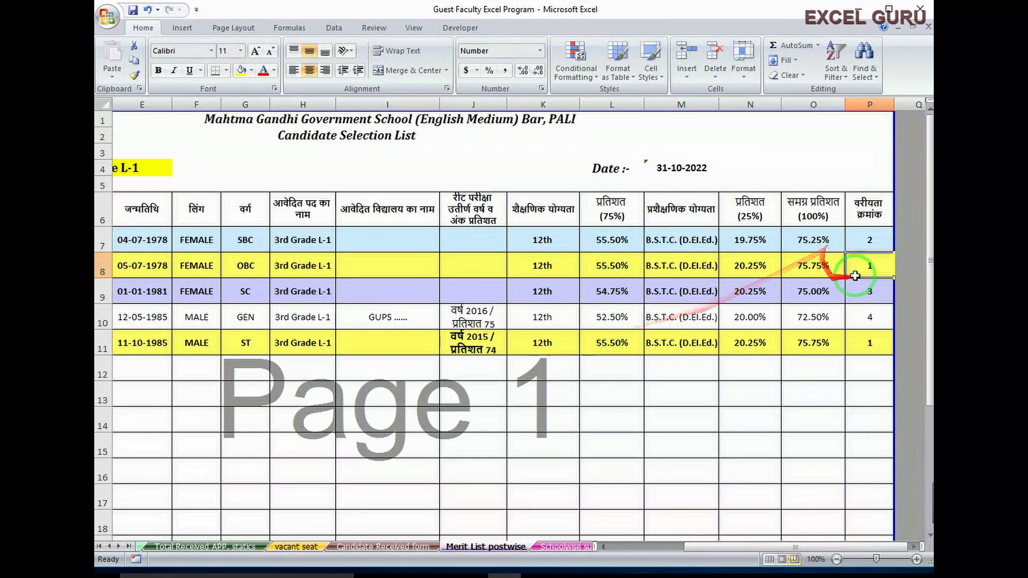
click(868, 346)
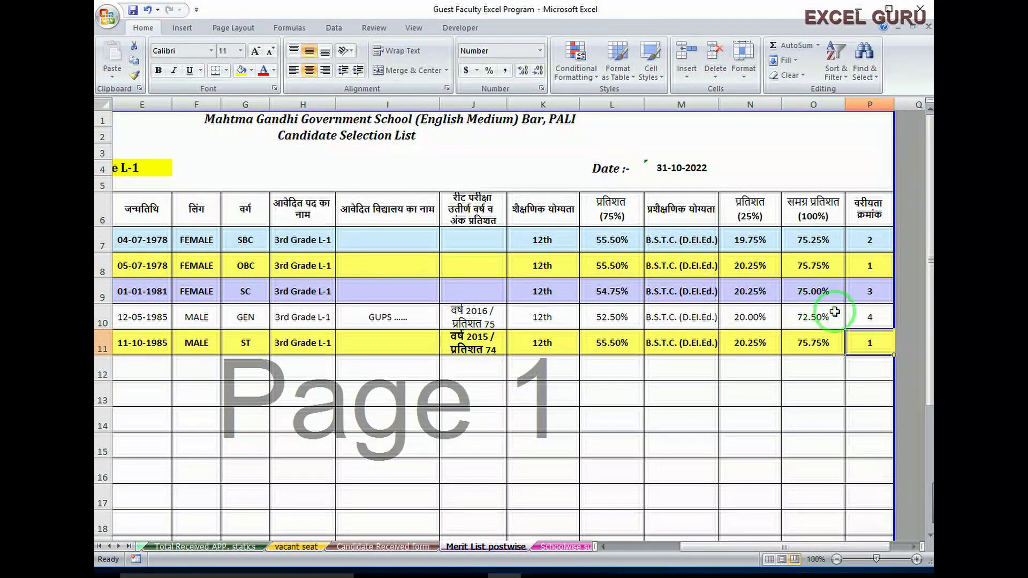
click(811, 270)
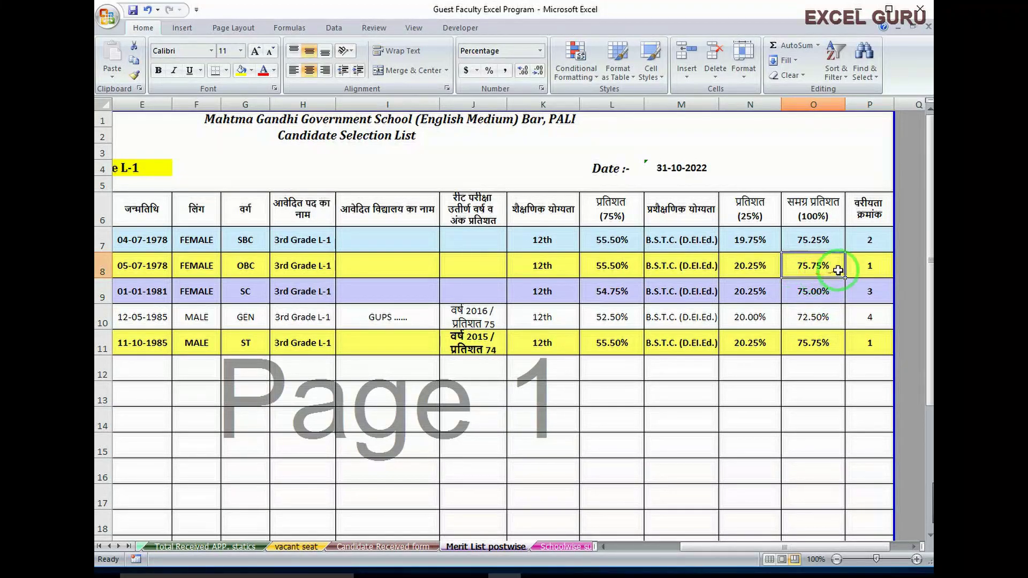
click(821, 346)
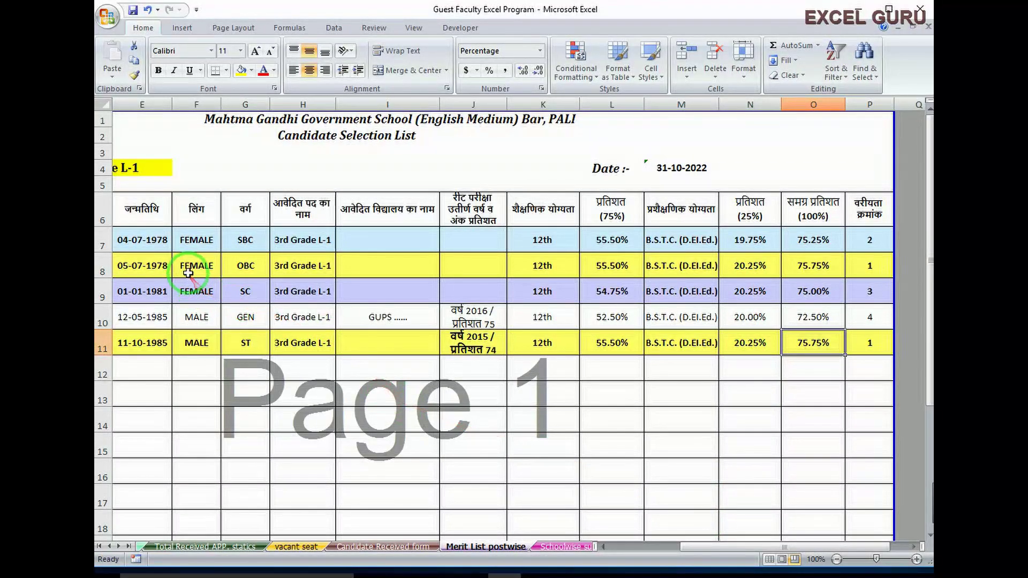
Step: Review the 3rd Grade L-1 candidates' details against their merit ranks, and select the SC candidate's rank cell
drag(756, 547, 729, 547)
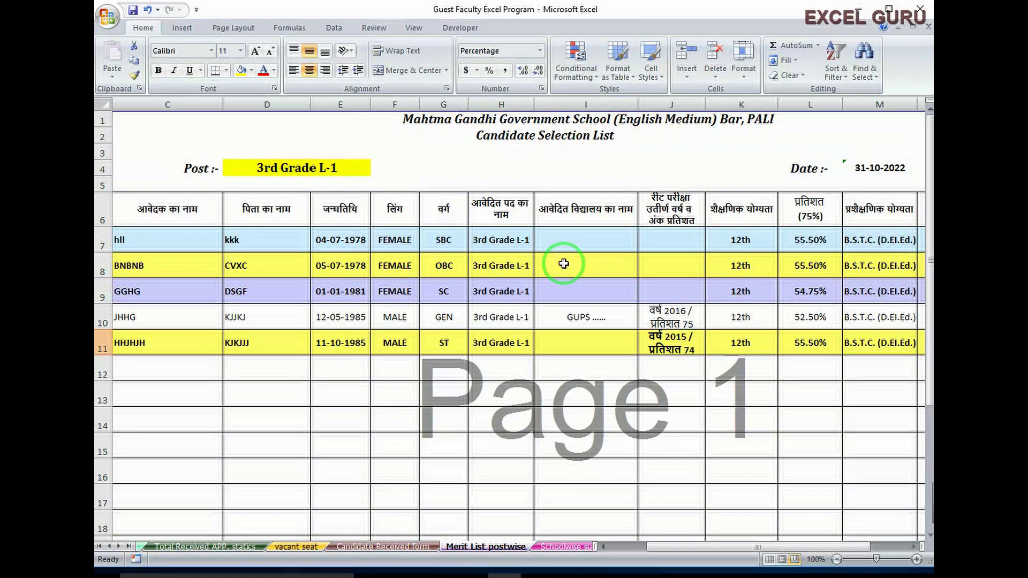
drag(714, 548, 798, 547)
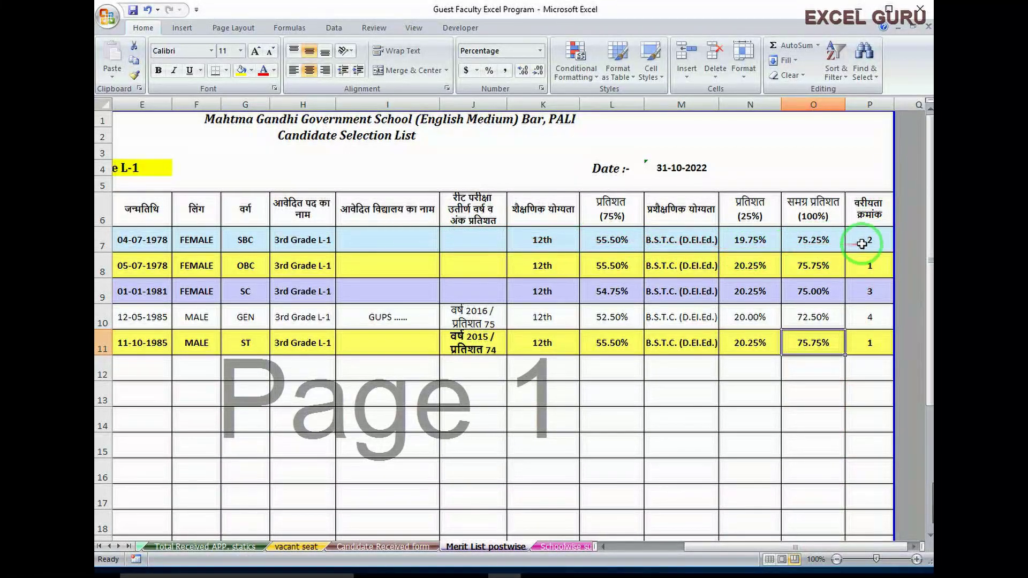
click(869, 289)
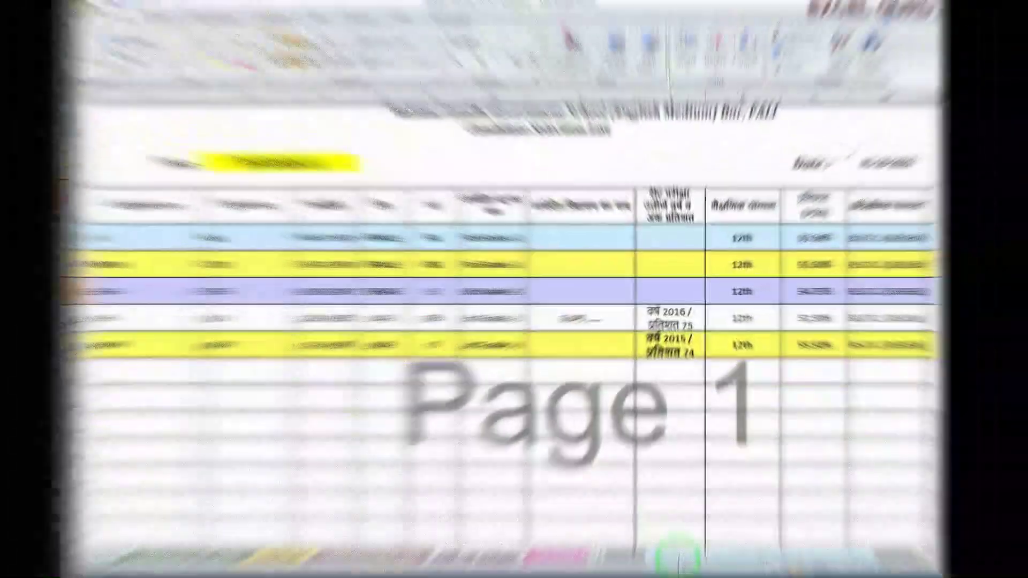
Step: Set the post of the postwise merit list to 3rd Grade L-2
click(294, 170)
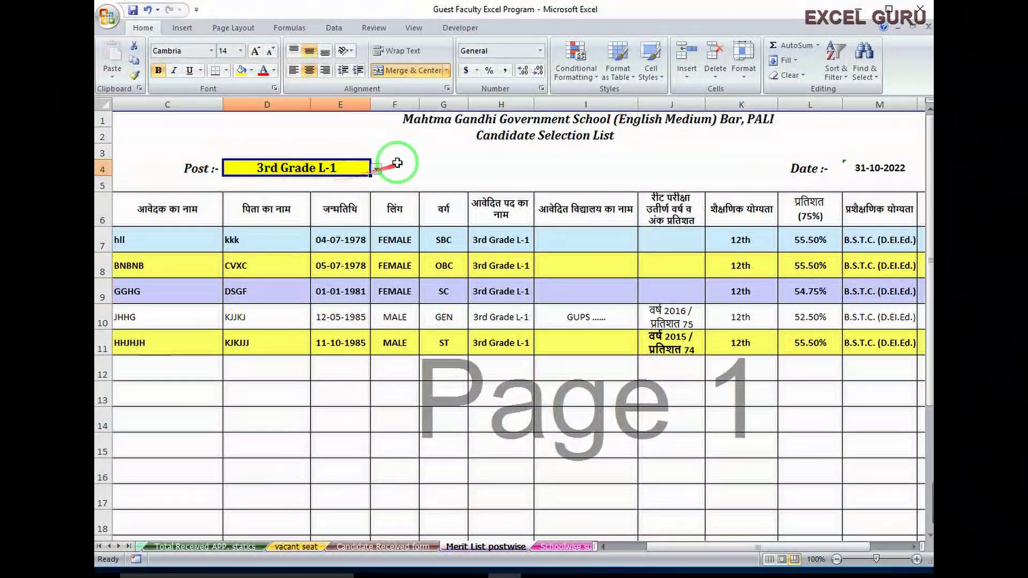
click(378, 169)
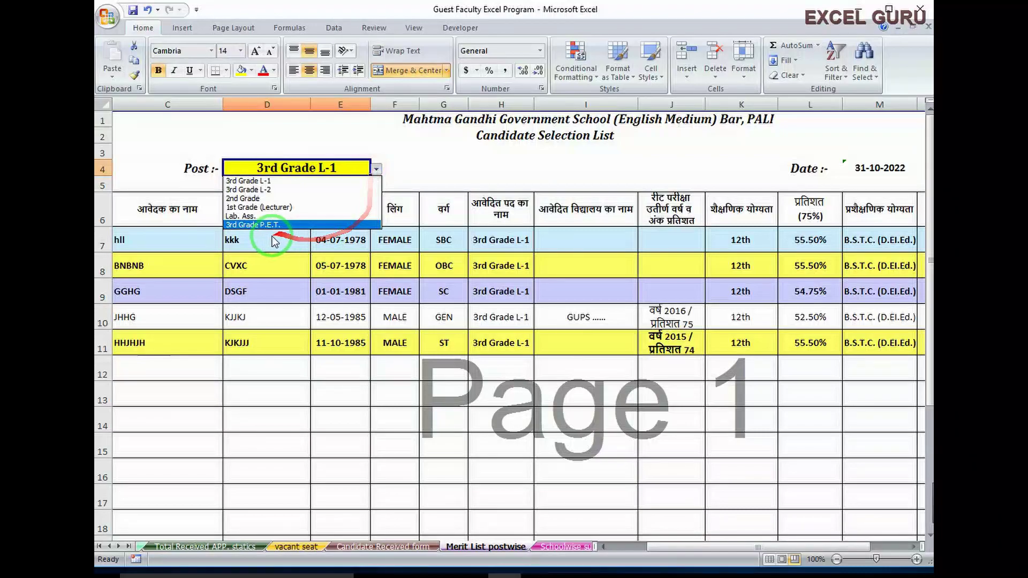
click(248, 190)
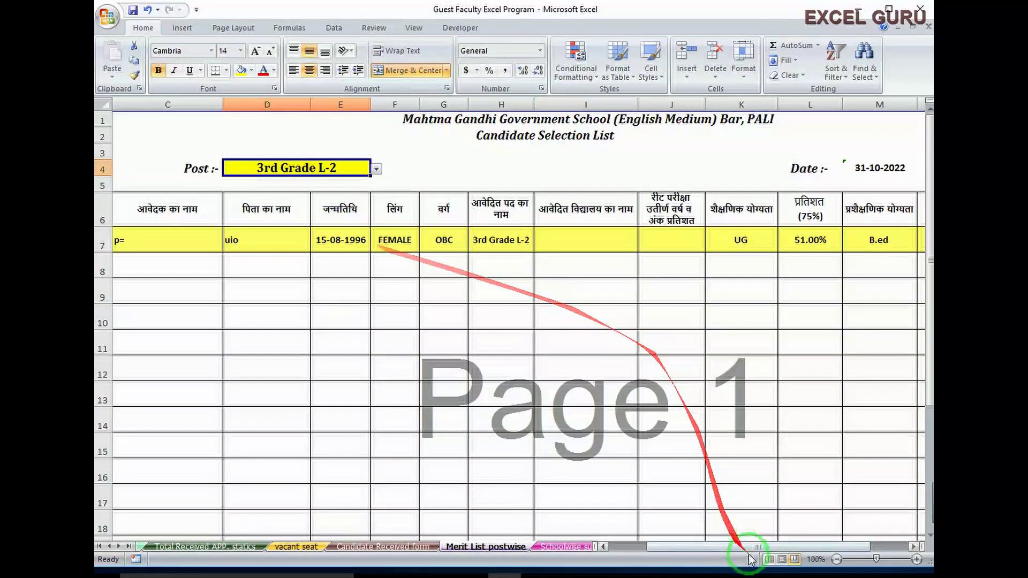
drag(752, 552, 689, 551)
Step: Set the merit list's post to 1st Grade (Lecturer) and review the candidates' overall percentages and merit ranks
click(403, 170)
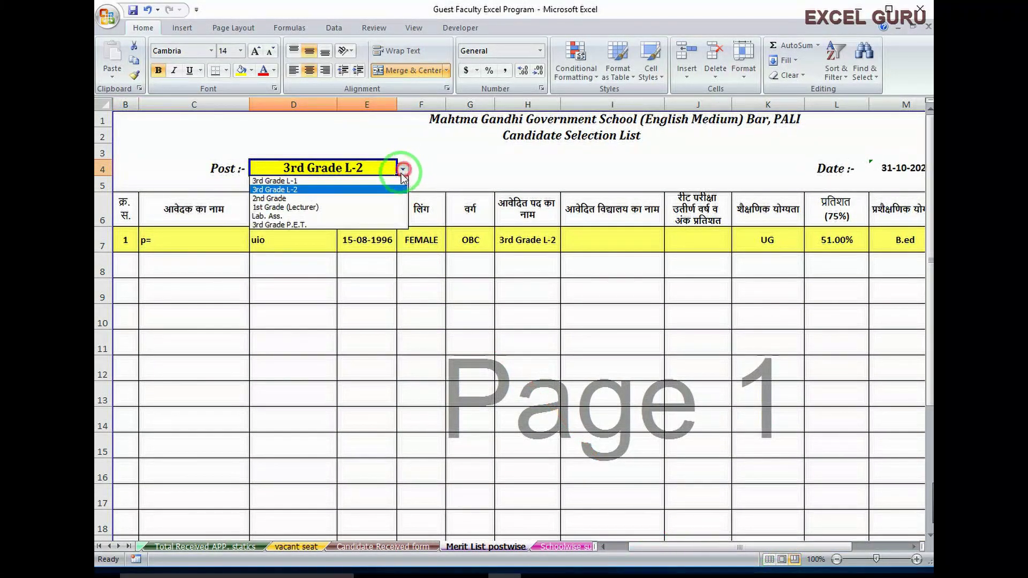
click(286, 210)
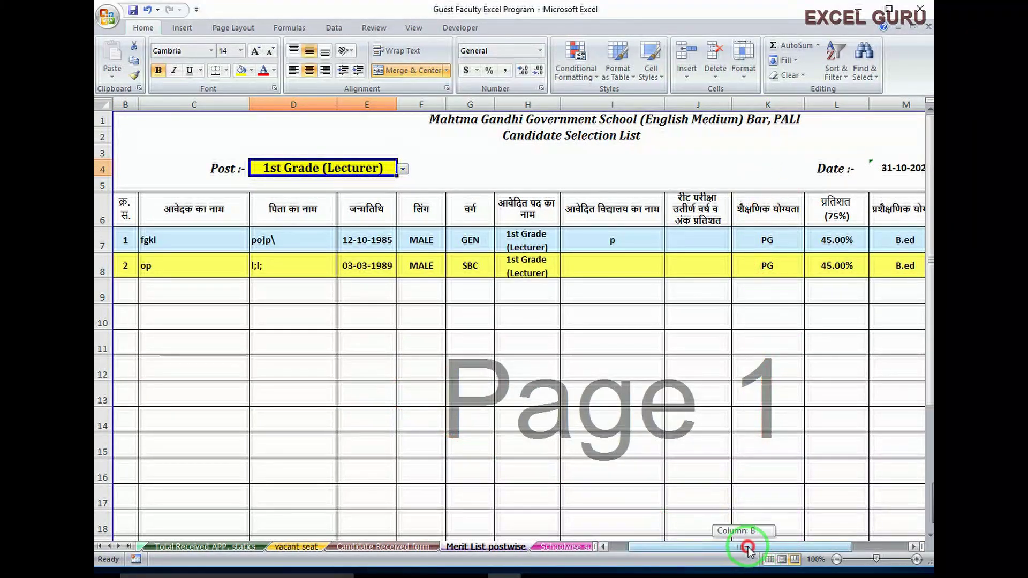
drag(774, 546, 801, 543)
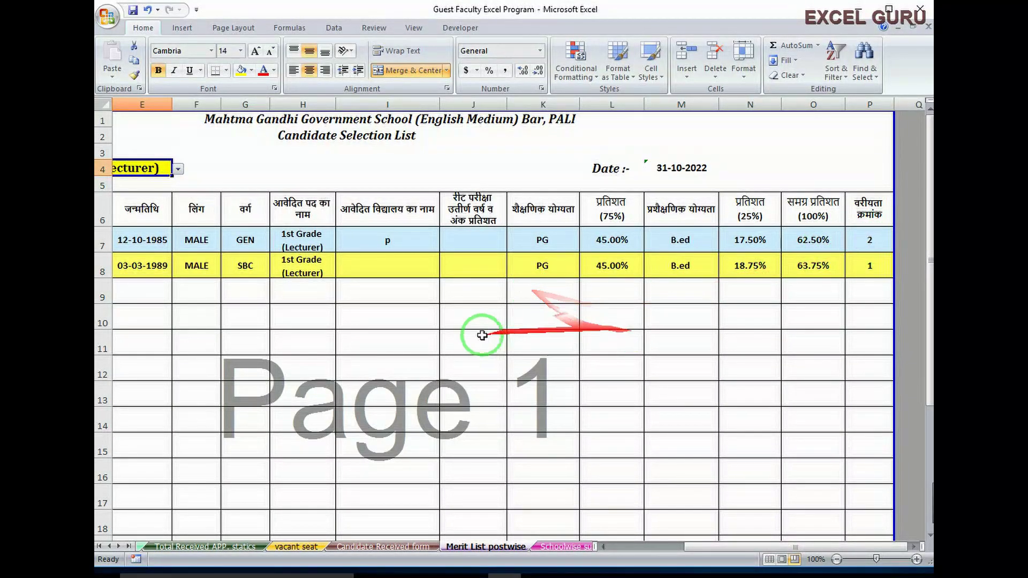
drag(681, 546, 635, 545)
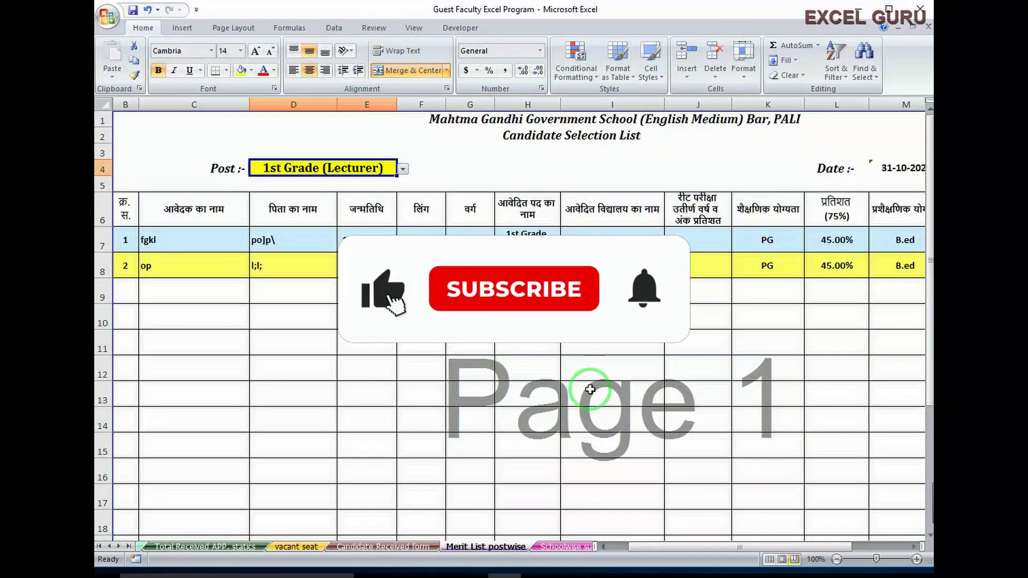
Step: Open the Schoolwise suchi sheet and review its SHALA DARPAN NIC ID field and the listed candidates' details
drag(745, 546, 815, 544)
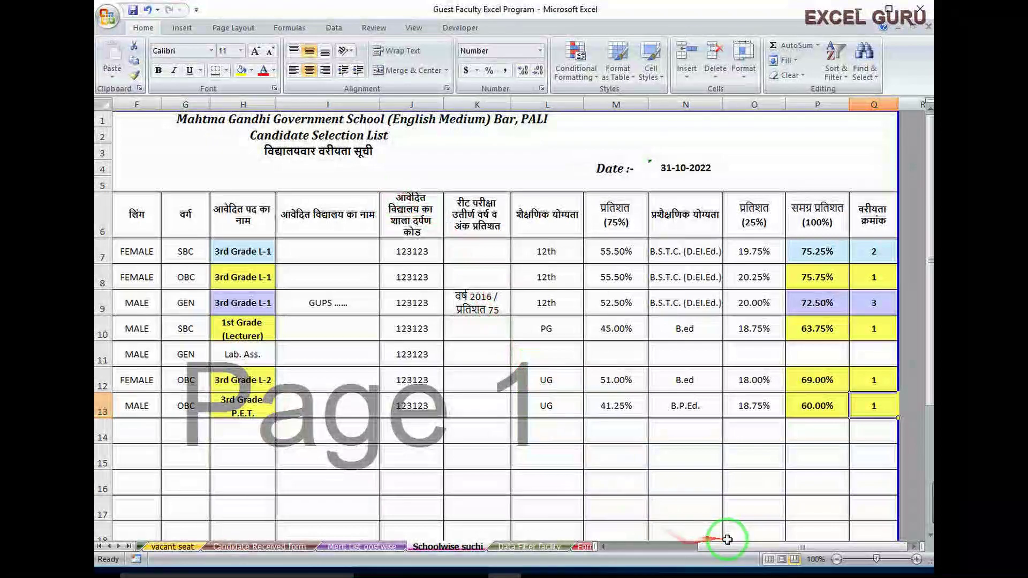
drag(727, 547, 654, 547)
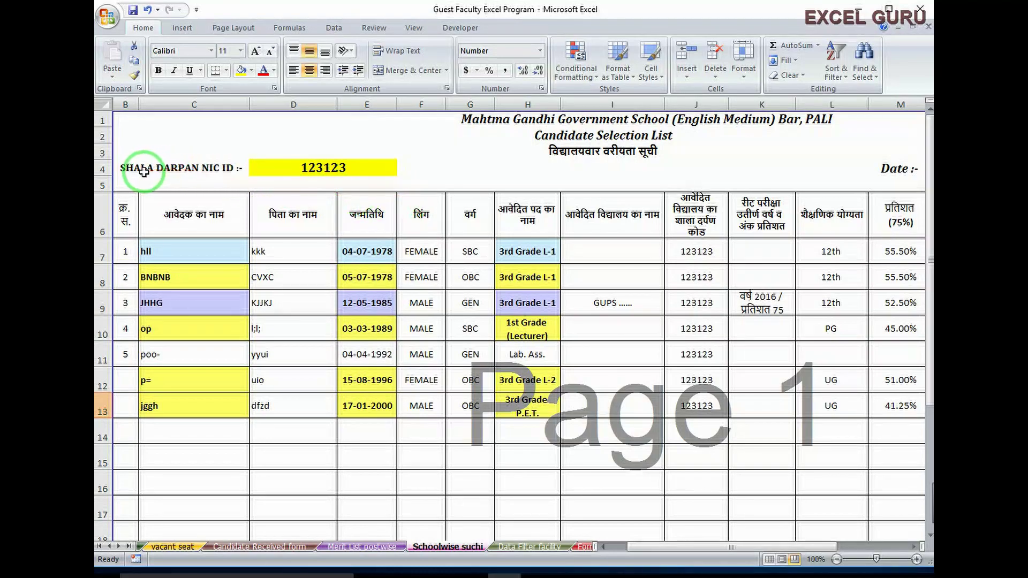
click(315, 170)
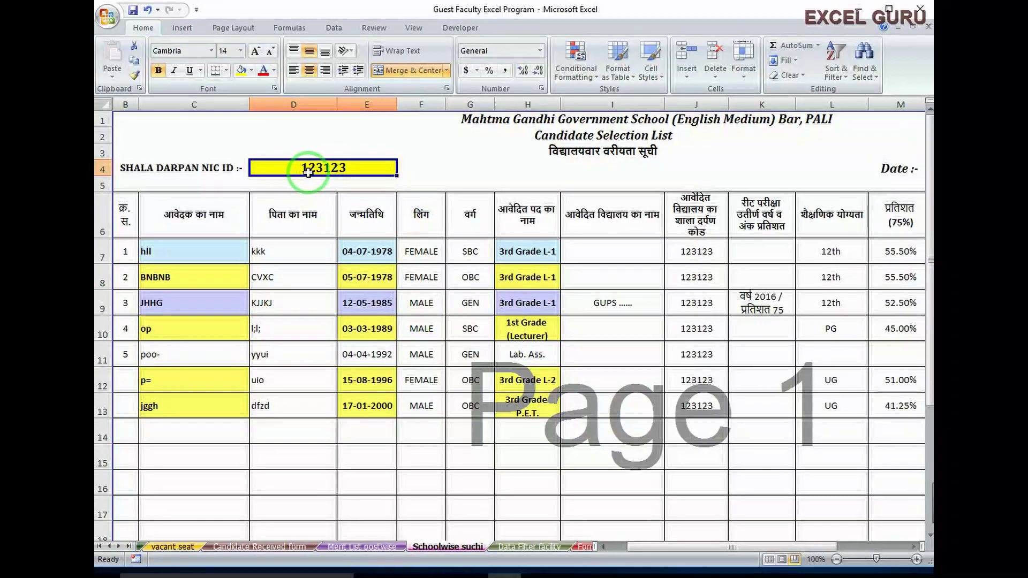
click(416, 167)
click(414, 28)
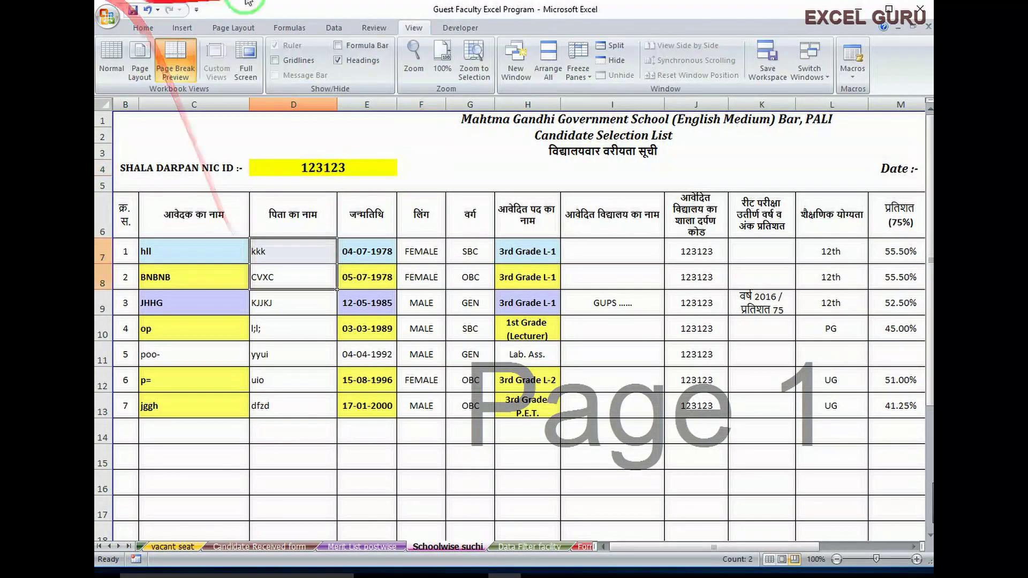
drag(312, 245, 317, 267)
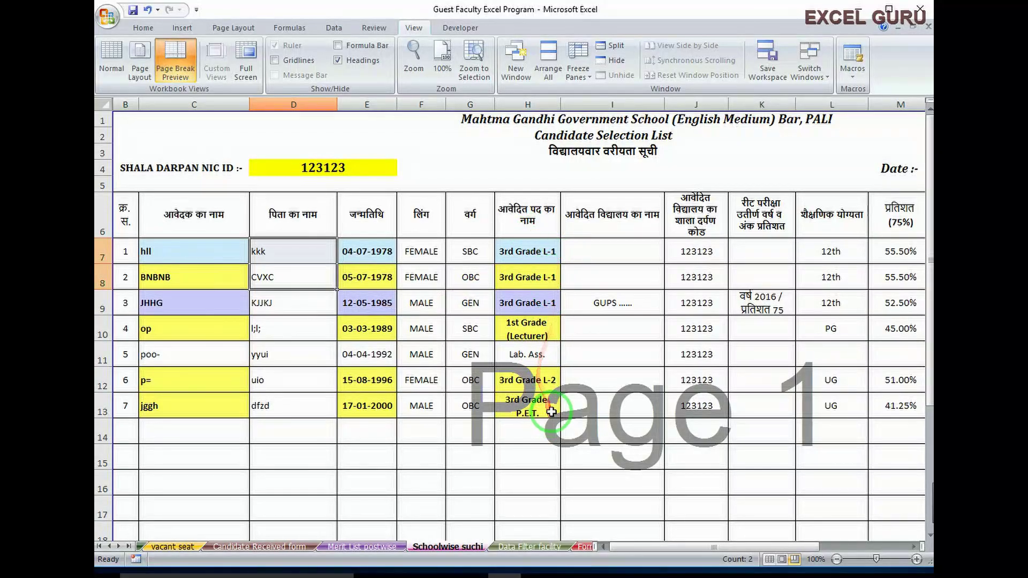
Step: Compare the school-wise merit ranks of the 3rd Grade L-1 and 1st Grade (Lecturer) candidates with their overall percentages
drag(656, 544, 730, 544)
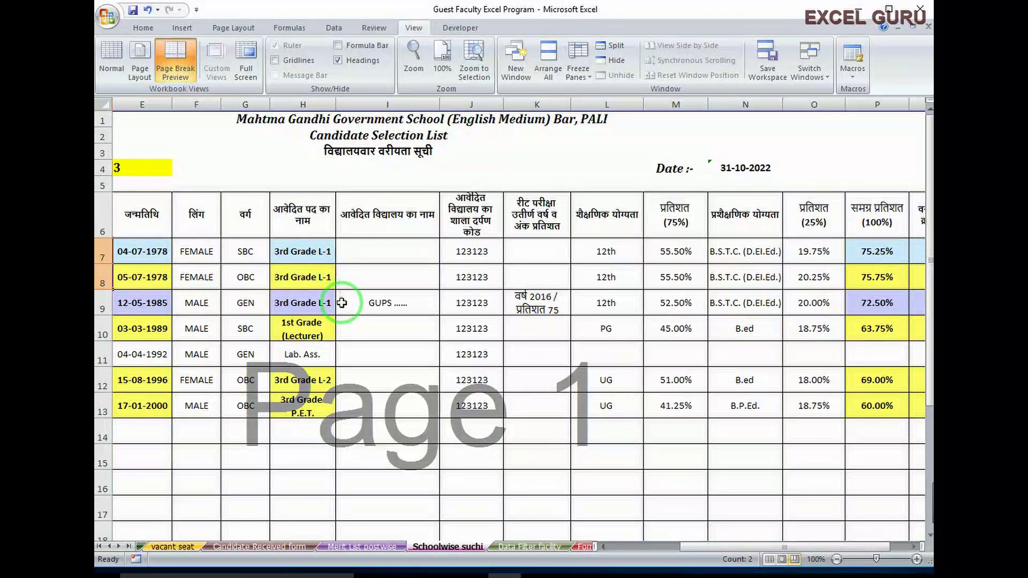
drag(713, 545, 729, 545)
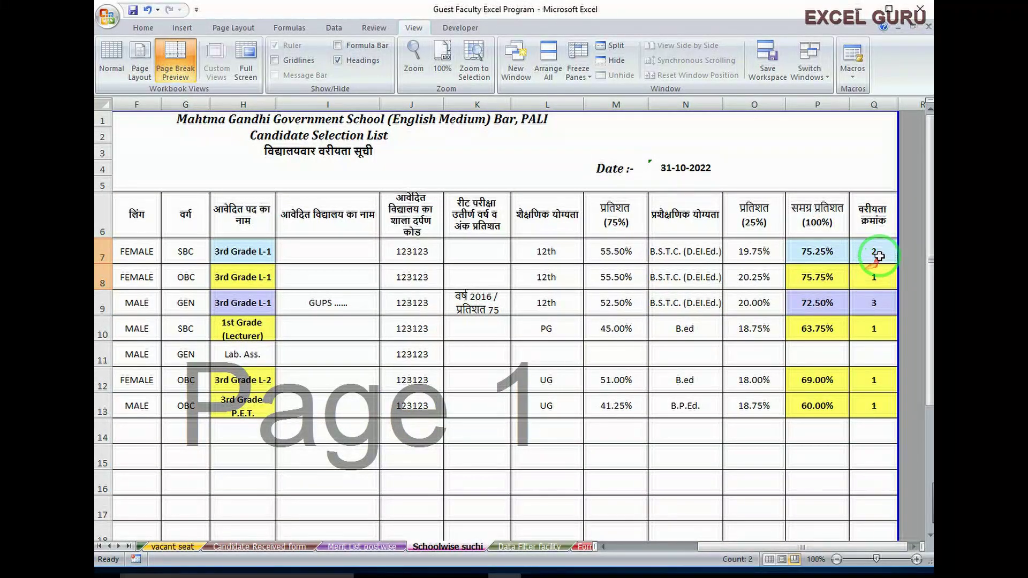
click(875, 278)
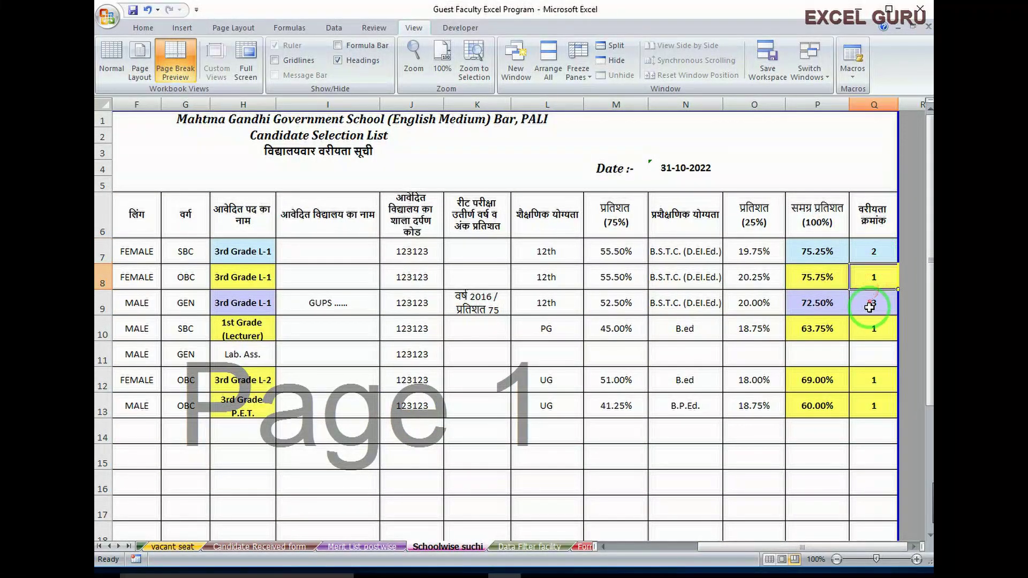
click(871, 303)
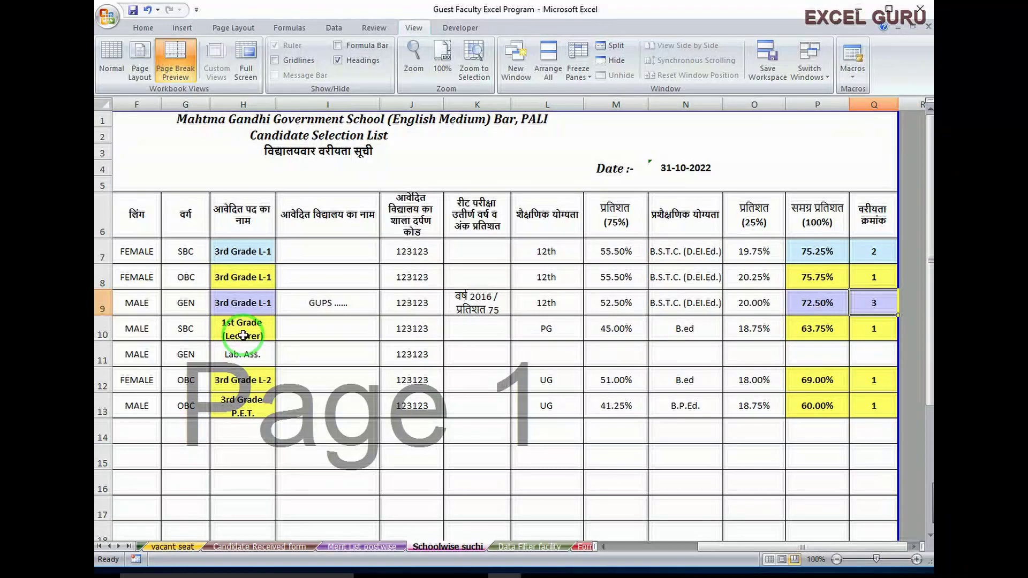
click(859, 330)
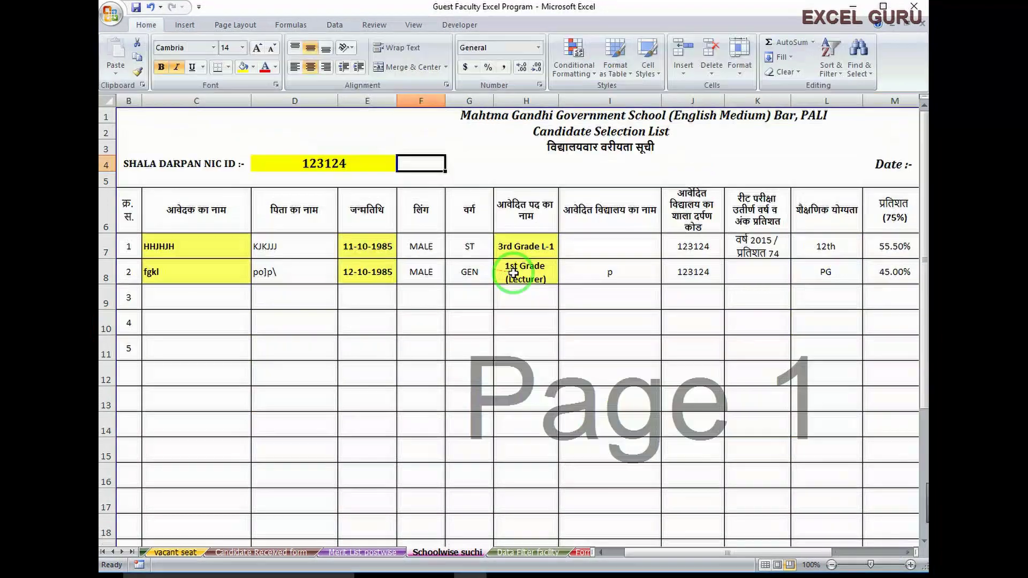
Step: Set the SHALA DARPAN NIC ID of the school-wise list to 123125
double_click(348, 164)
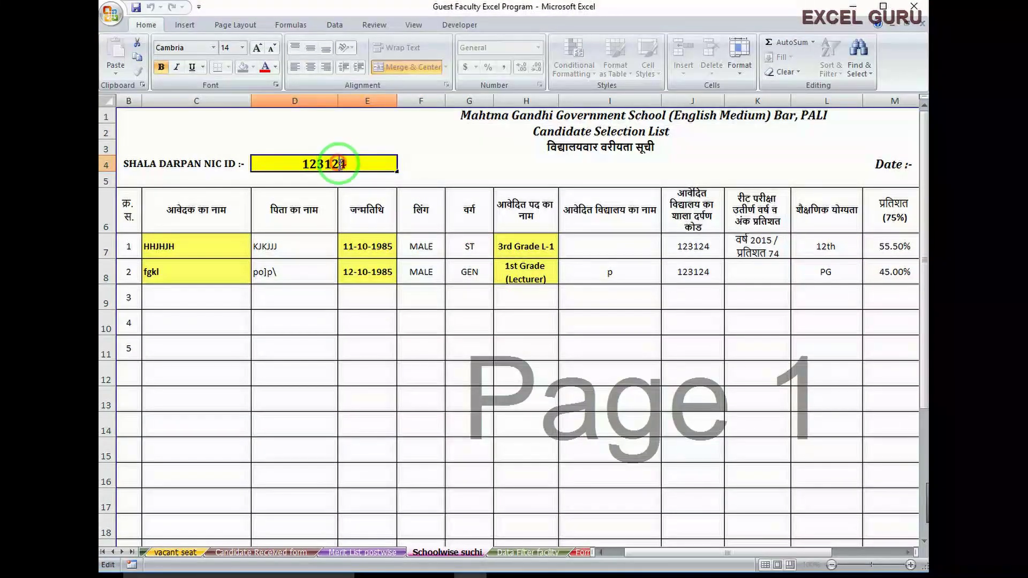
key(BackSpace)
text(5)
key(Tab)
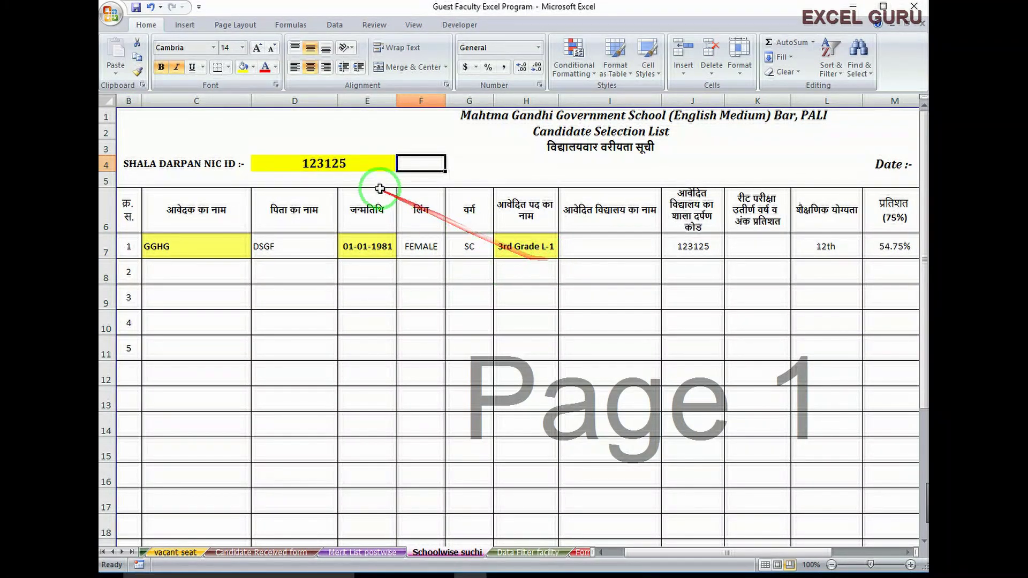
Step: Set the SHALA DARPAN NIC ID of the school-wise list to 123123
double_click(345, 164)
key(BackSpace)
text(3)
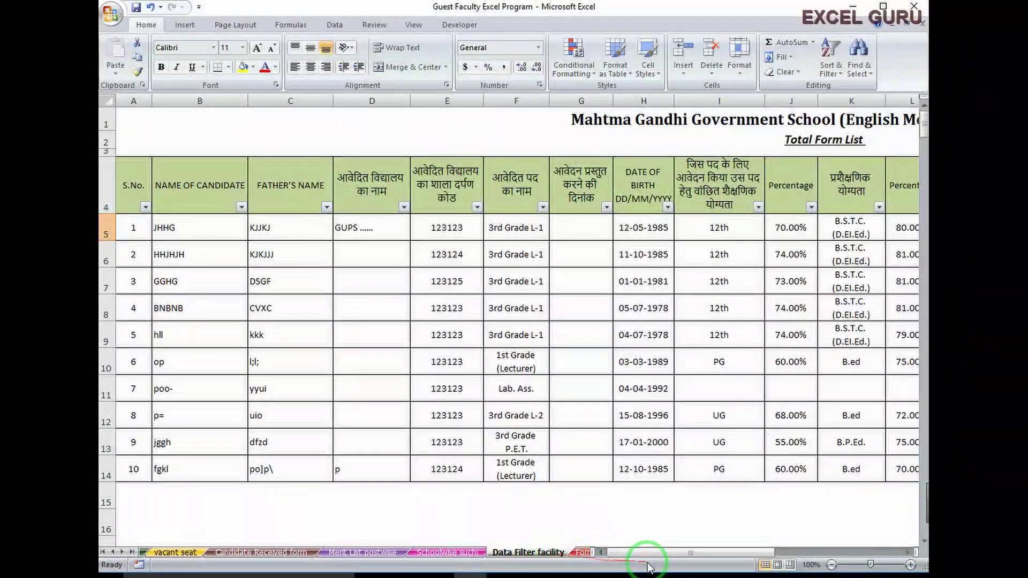
Step: Filter the Total Form List on the Data Filter facility sheet to Shala Darpan code 123123, and clear that filter
mouse_move(641, 553)
mouse_down()
mouse_move(627, 551)
mouse_move(781, 553)
mouse_move(829, 565)
mouse_move(649, 561)
mouse_up()
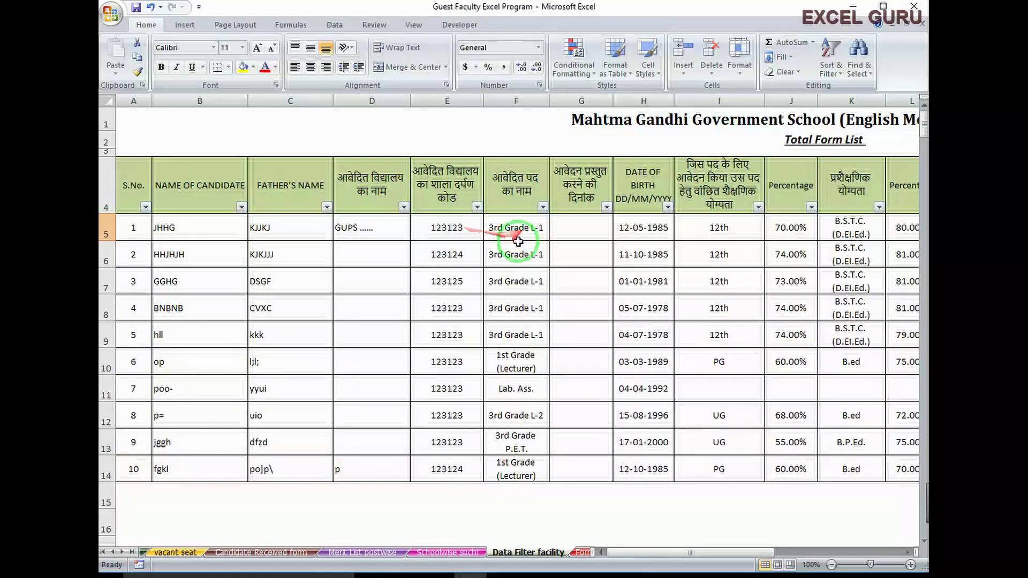
click(476, 207)
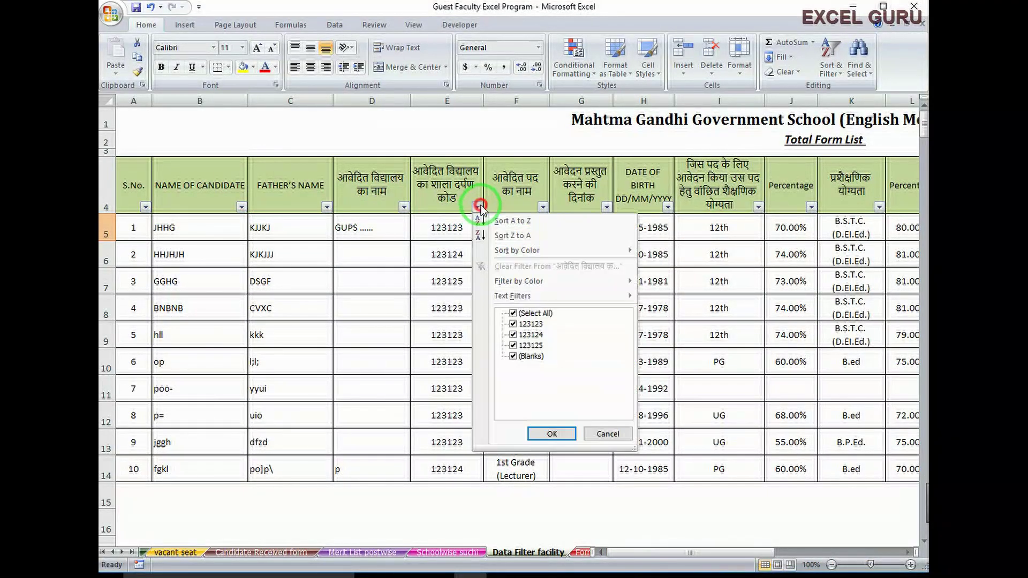
click(513, 313)
click(514, 324)
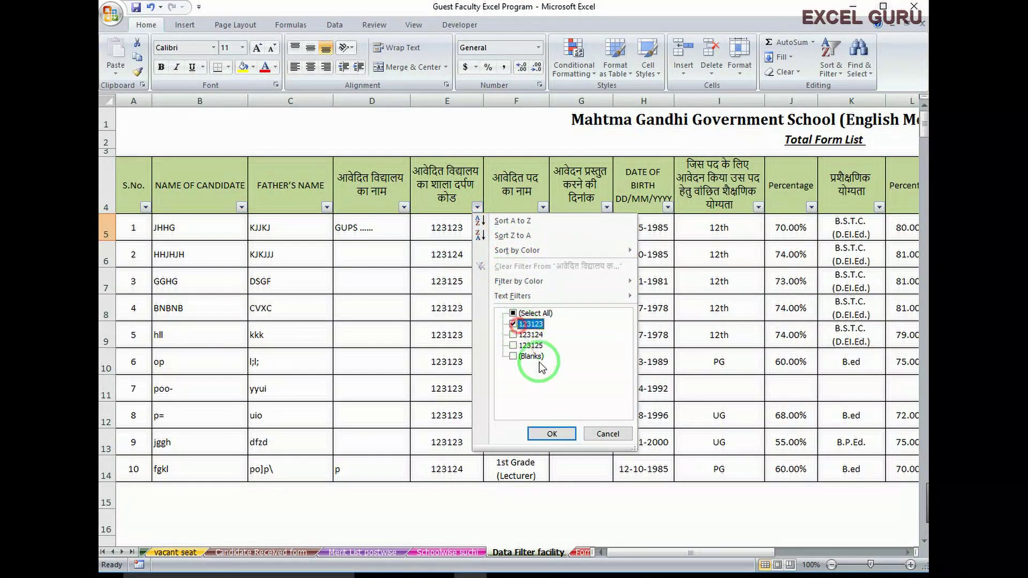
click(551, 433)
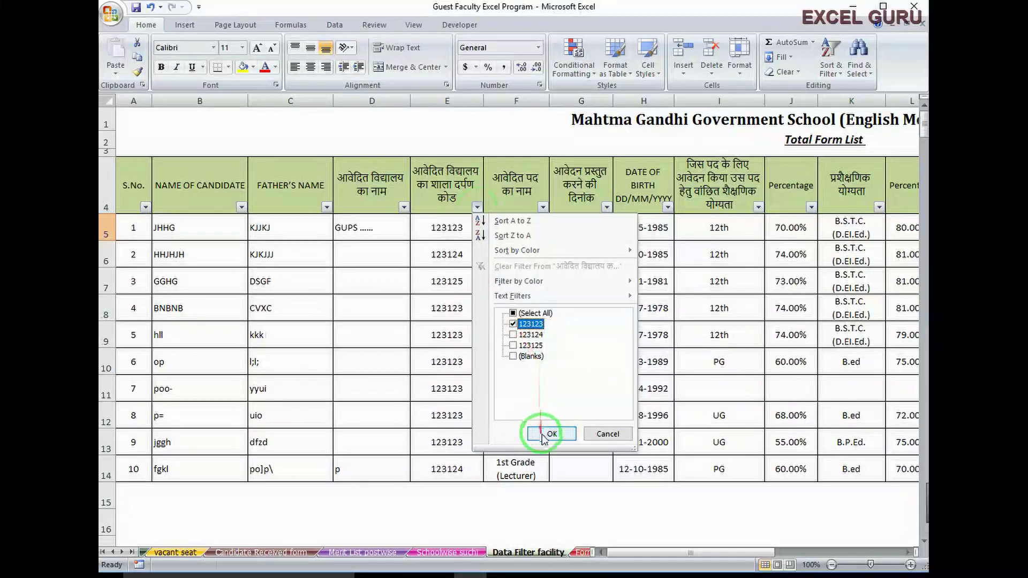
click(477, 207)
click(514, 257)
Step: Filter the Total Form List by applied post to Lab. Ass. only, and reopen that column's filter options
drag(650, 553, 680, 557)
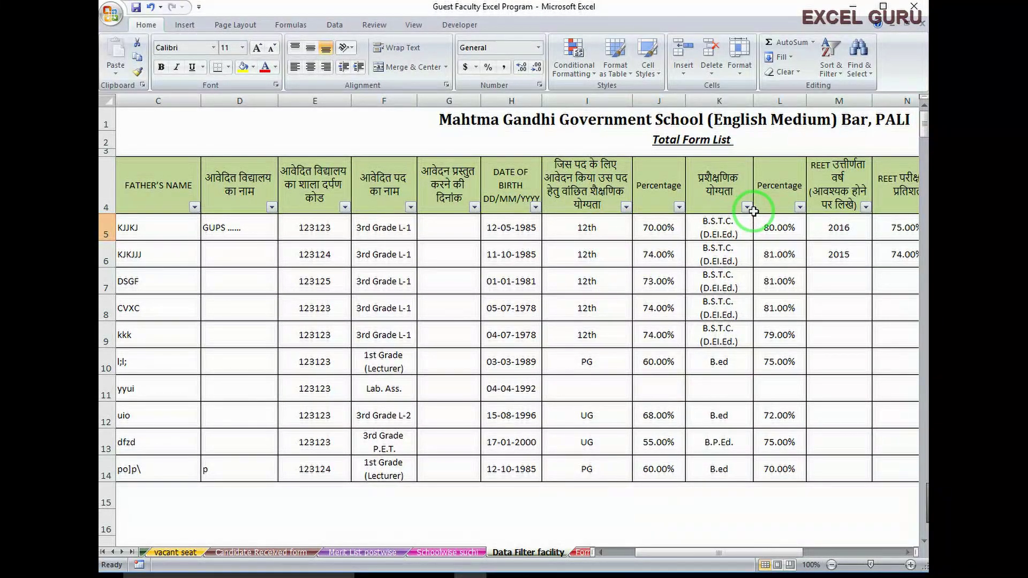
click(411, 207)
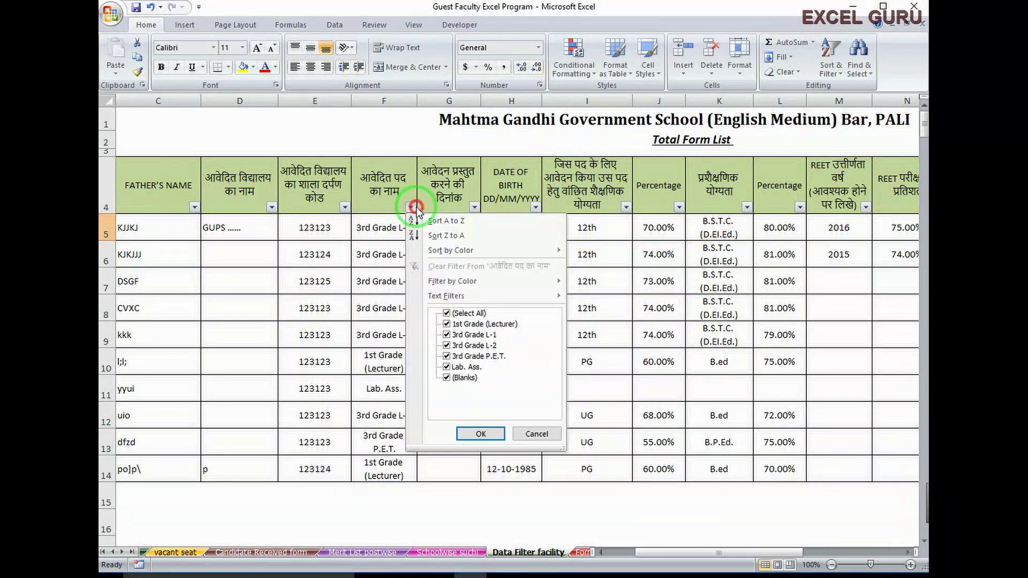
click(465, 315)
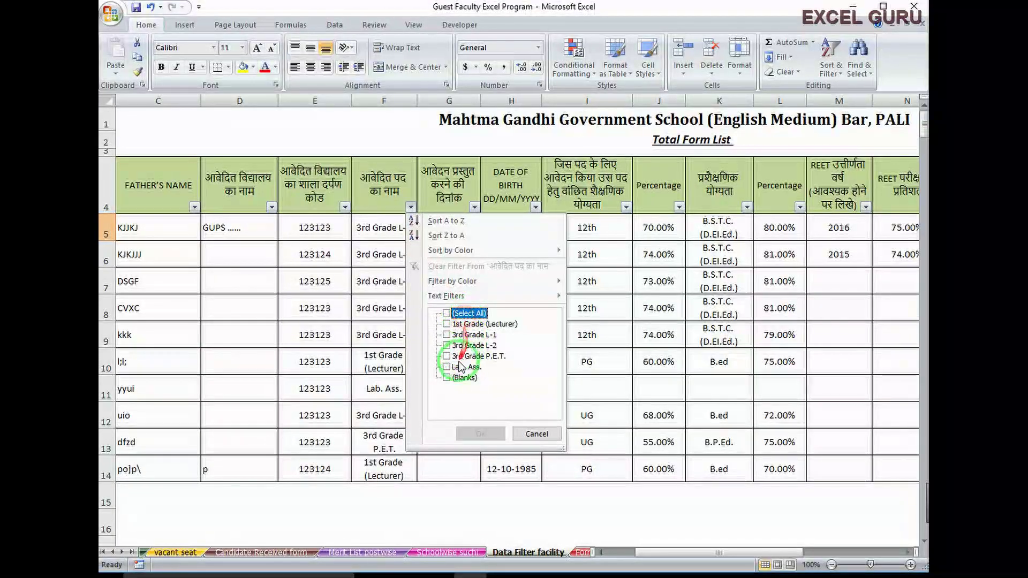
click(446, 367)
click(474, 433)
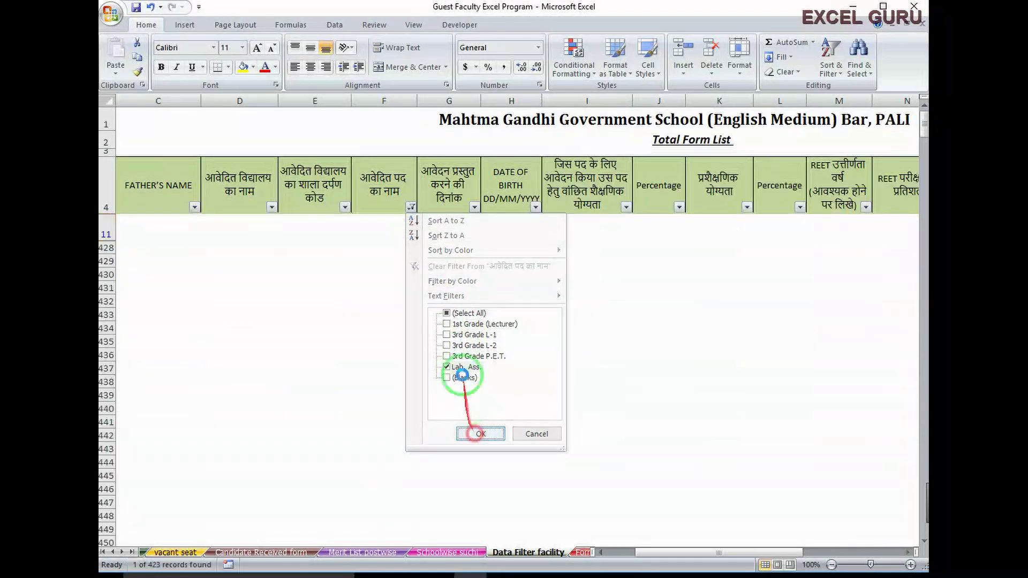
click(411, 207)
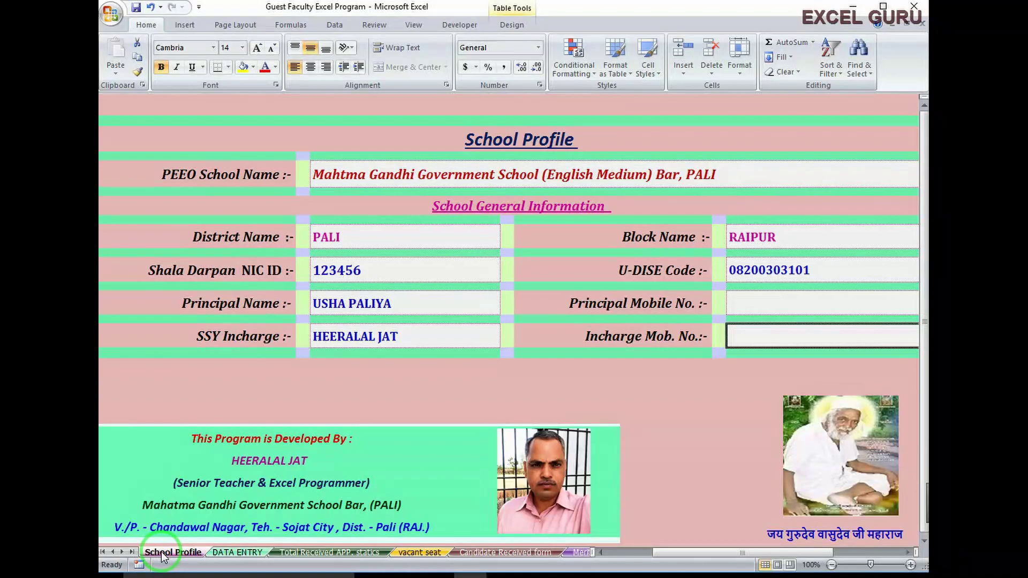
Step: Open the DATA ENTRY sheet to review the candidate records
click(237, 552)
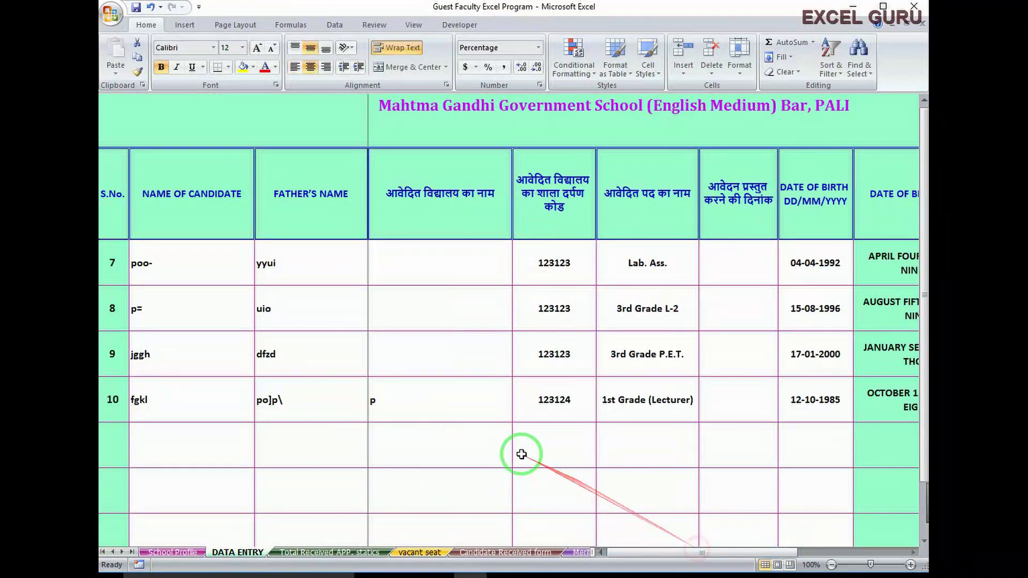